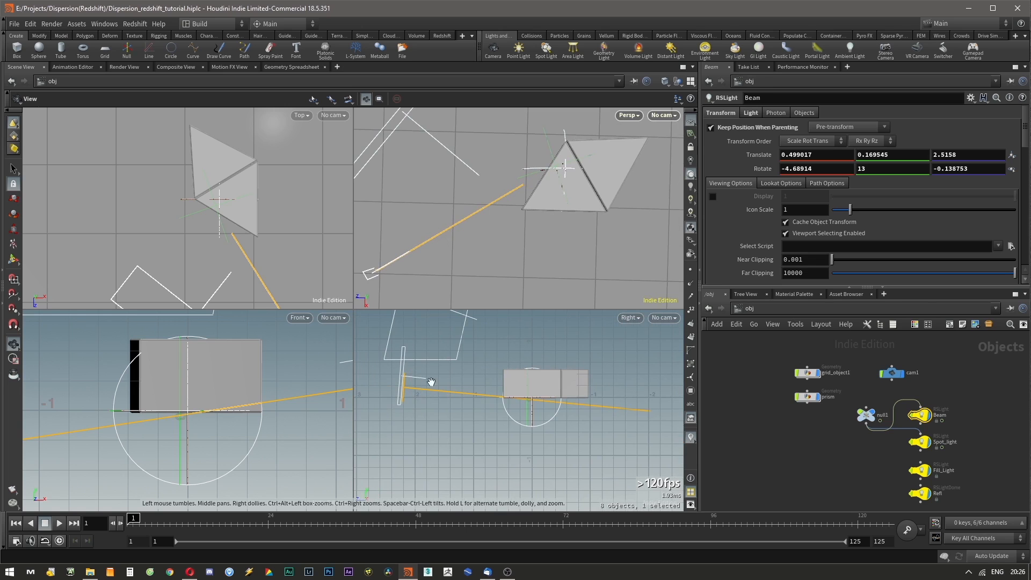
# Orbit and pan the viewports to inspect the beam light aimed at the prism.
pyautogui.moveTo(423, 385)
pyautogui.mouseDown(button='right')
pyautogui.moveTo(425, 403)
pyautogui.moveTo(469, 402)
pyautogui.moveTo(416, 400)
pyautogui.mouseUp(button='right')
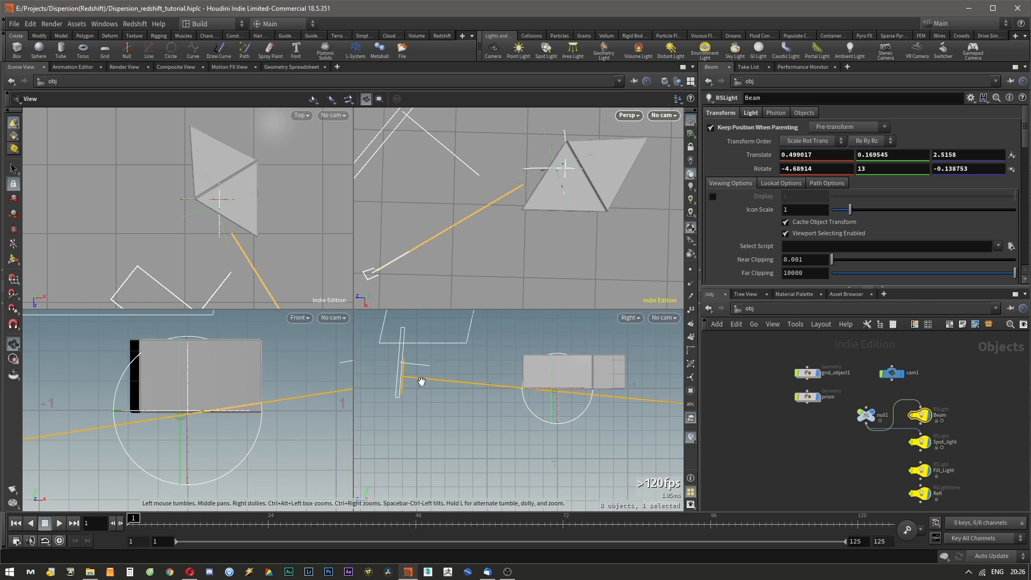
pyautogui.moveTo(503, 386); pyautogui.dragTo(430, 419, button='middle')
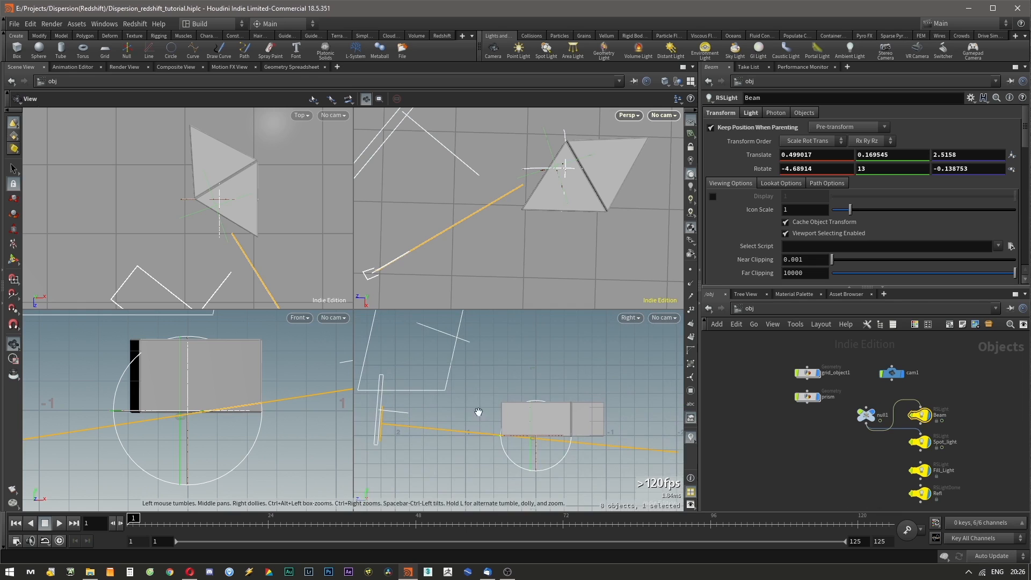
pyautogui.moveTo(538, 406); pyautogui.dragTo(511, 398, button='middle')
pyautogui.scroll(-1, 449, 413)
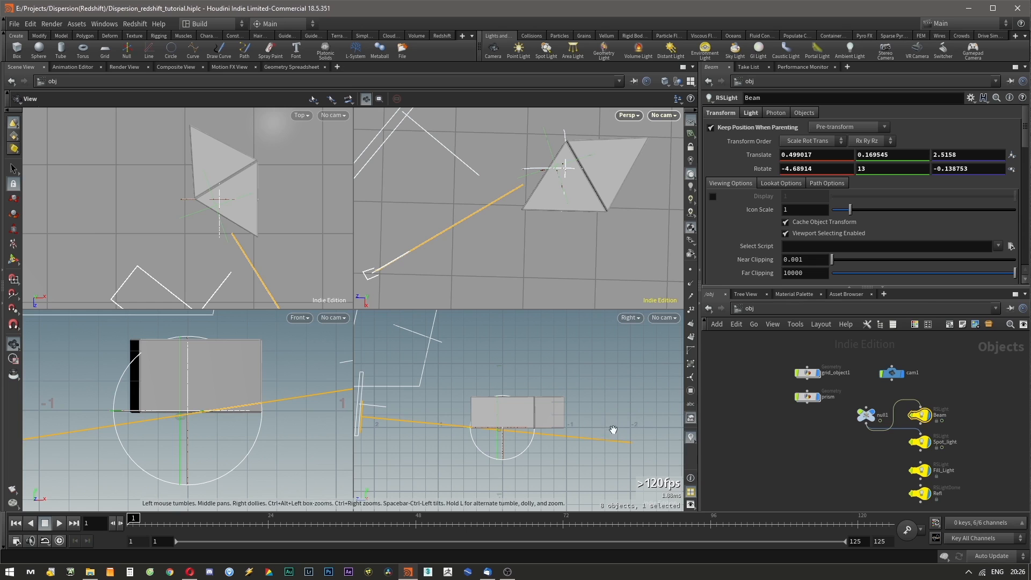
pyautogui.moveTo(633, 217); pyautogui.dragTo(531, 263, button='middle')
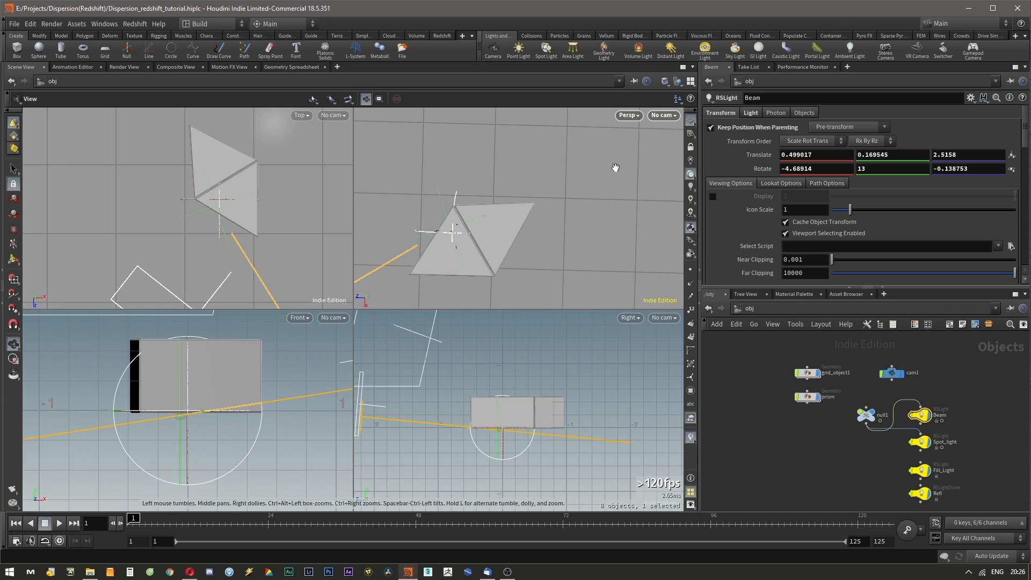
pyautogui.moveTo(538, 250); pyautogui.dragTo(622, 206, button='middle')
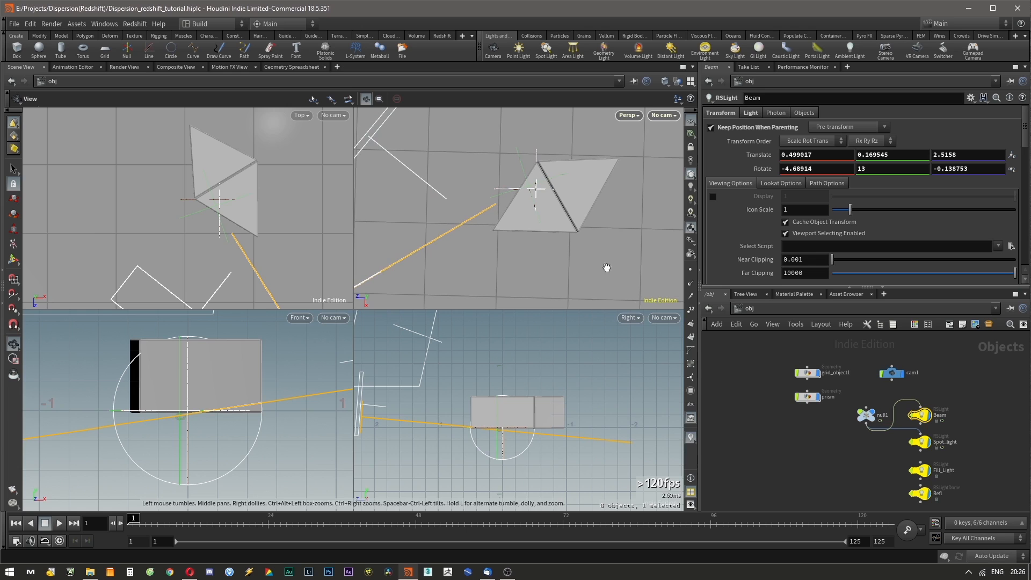
pyautogui.moveTo(574, 447); pyautogui.dragTo(618, 447, button='middle')
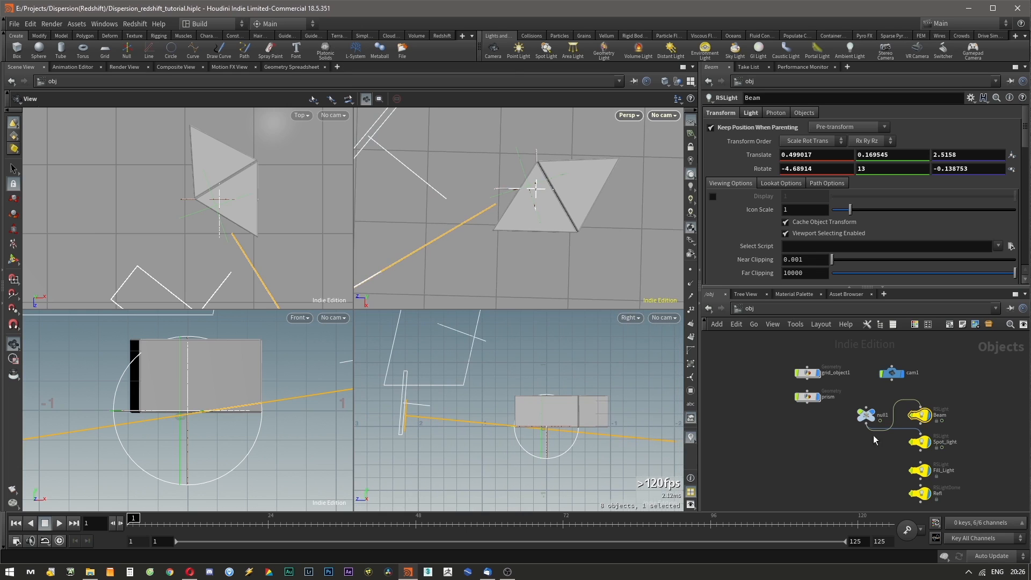
# Open the Render View and start an interactive Redshift render.
pyautogui.click(919, 441)
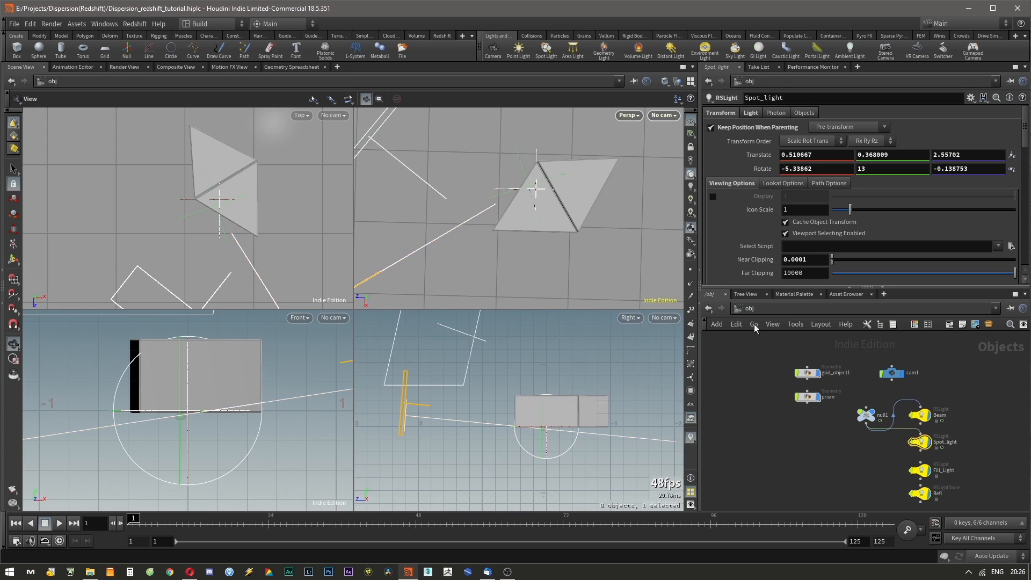
pyautogui.click(115, 68)
pyautogui.click(31, 81)
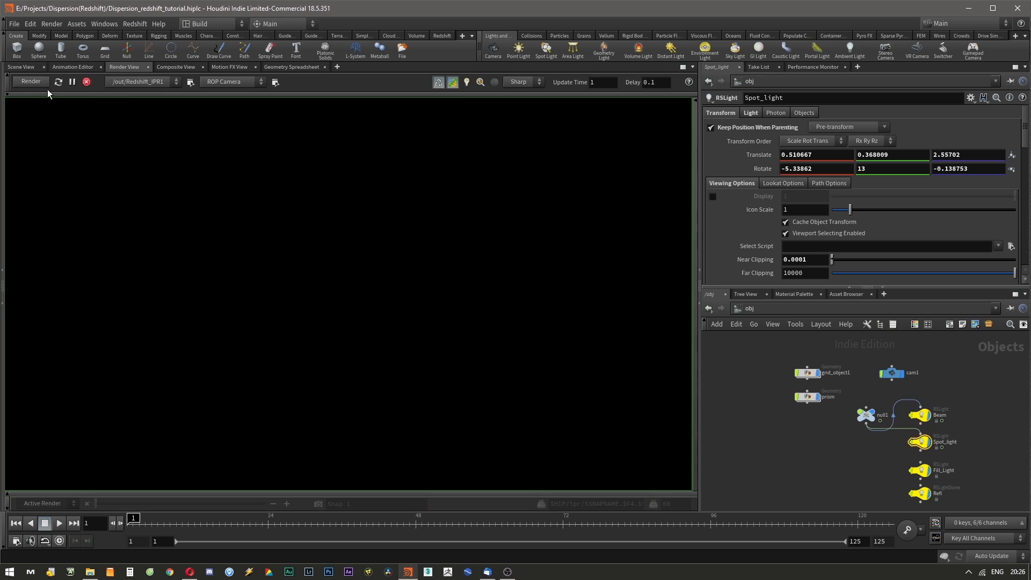
# Inspect the Beam light's light parameters in the render setup.
pyautogui.click(919, 415)
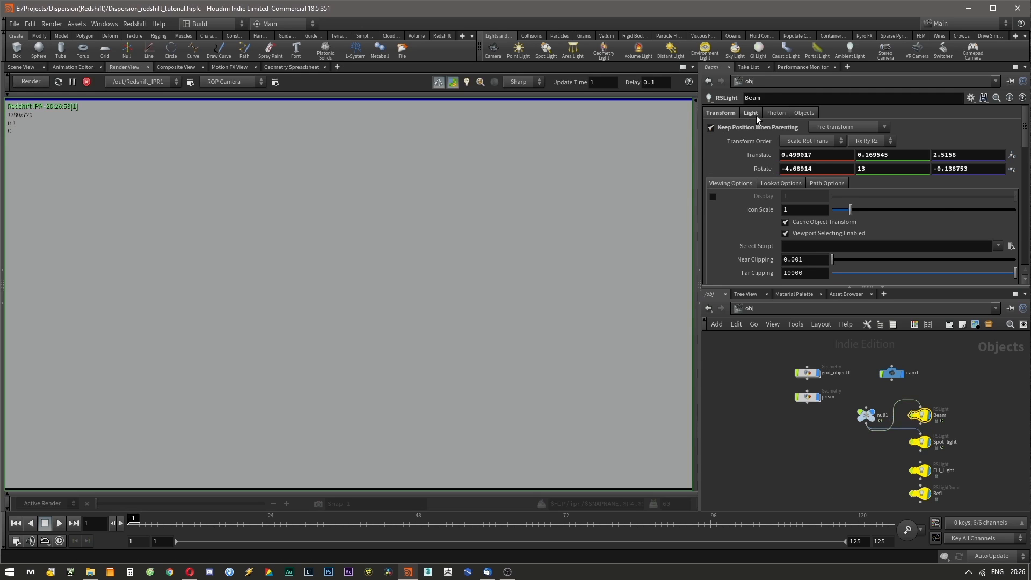
pyautogui.click(751, 114)
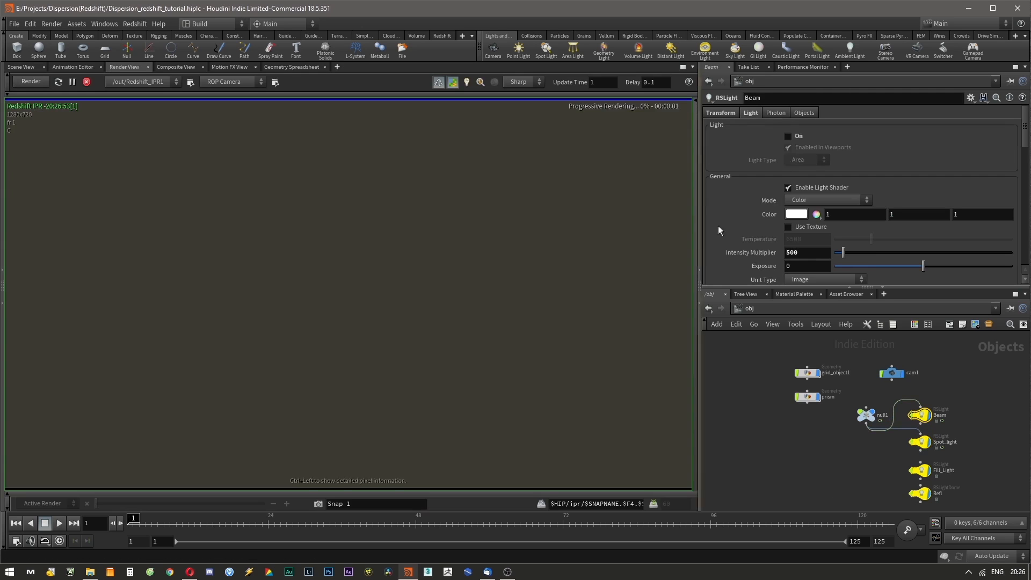
pyautogui.click(16, 493)
pyautogui.click(500, 488)
# Turn on the Spot_light in its light settings.
pyautogui.click(919, 442)
pyautogui.click(751, 114)
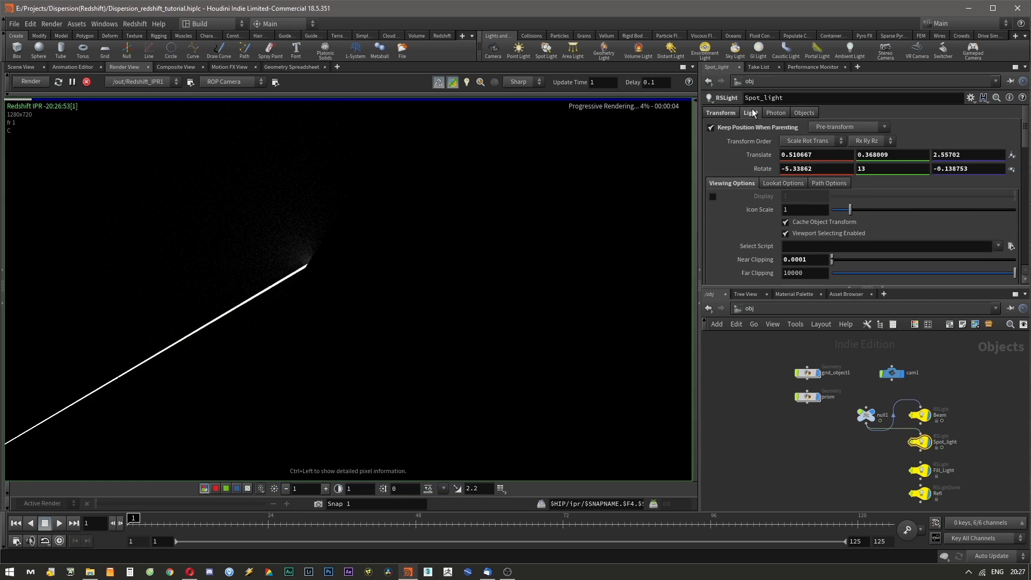
pyautogui.click(788, 136)
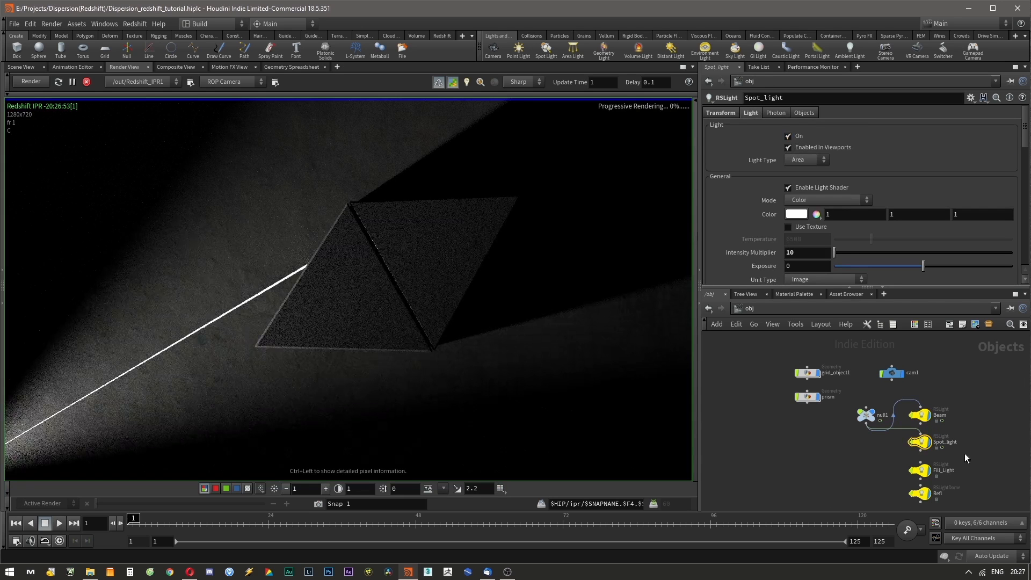
# Check the Fill_Light settings and switch on the Refl dome light.
pyautogui.click(919, 471)
pyautogui.click(752, 113)
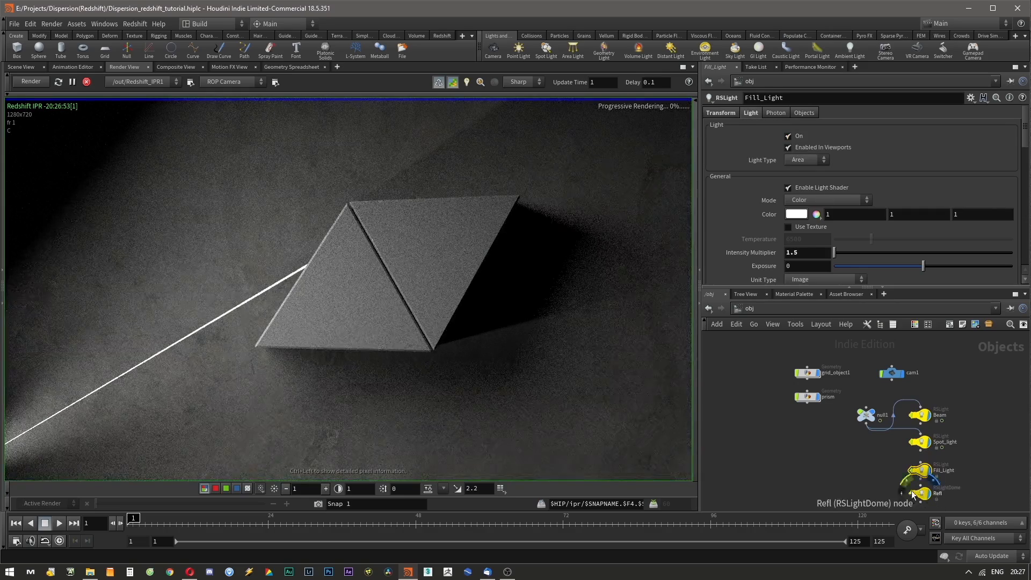
pyautogui.click(919, 493)
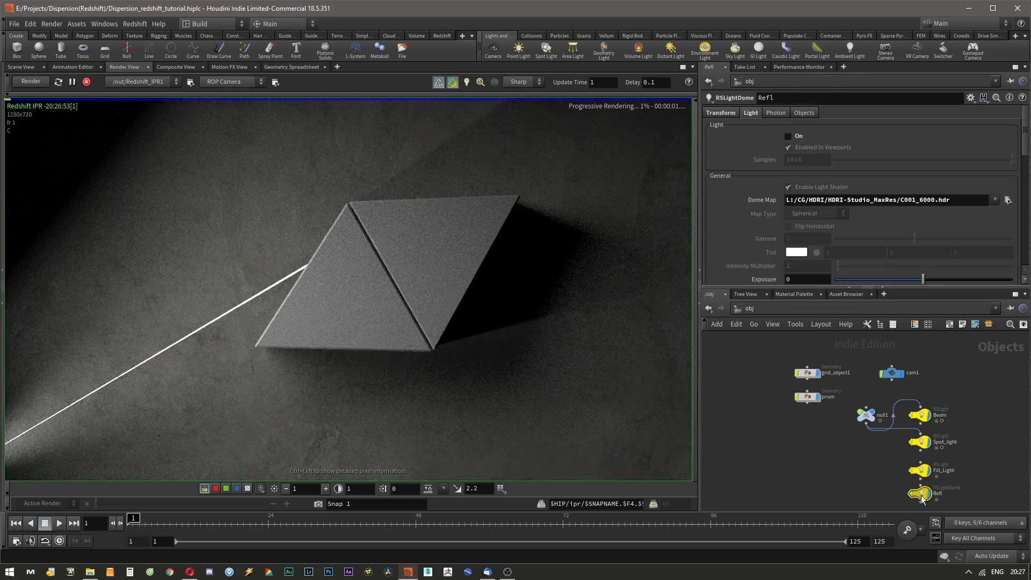
pyautogui.click(788, 136)
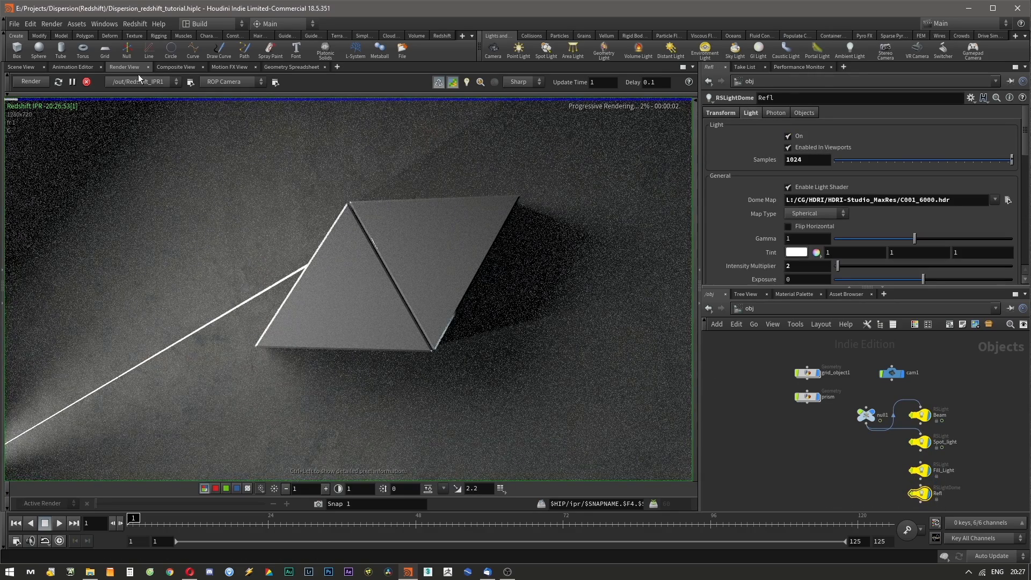
# Go to the shop network and set RS_Material1's refraction weight to 1.
pyautogui.click(757, 308)
pyautogui.click(787, 379)
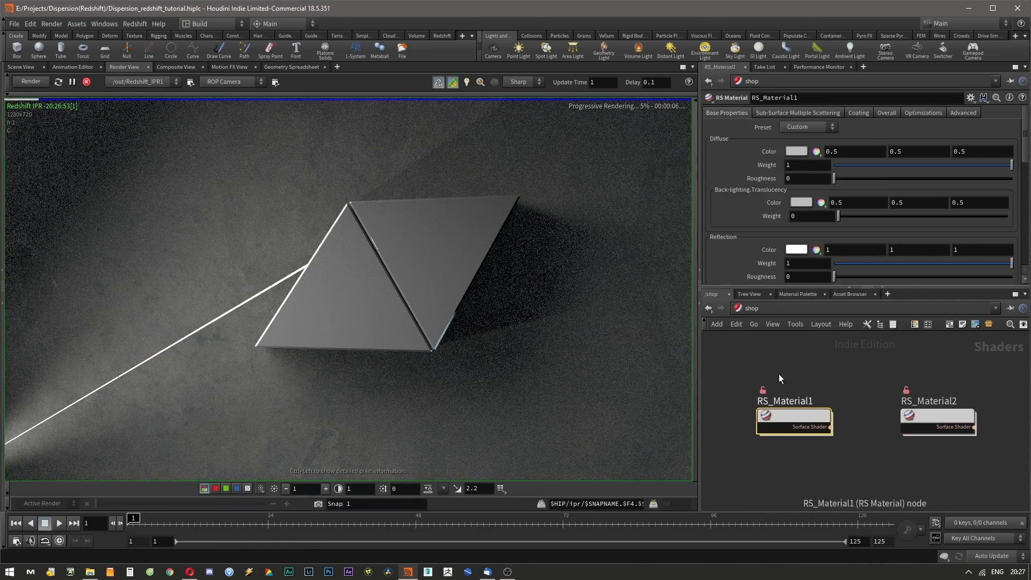
pyautogui.scroll(-5, 728, 220)
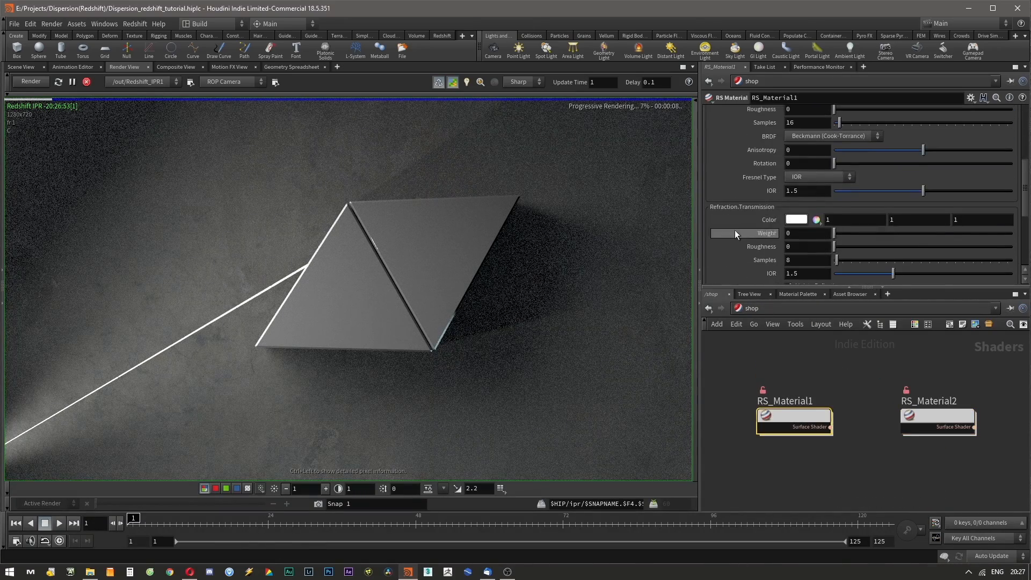
pyautogui.scroll(-1, 733, 231)
pyautogui.moveTo(837, 206); pyautogui.dragTo(1012, 206)
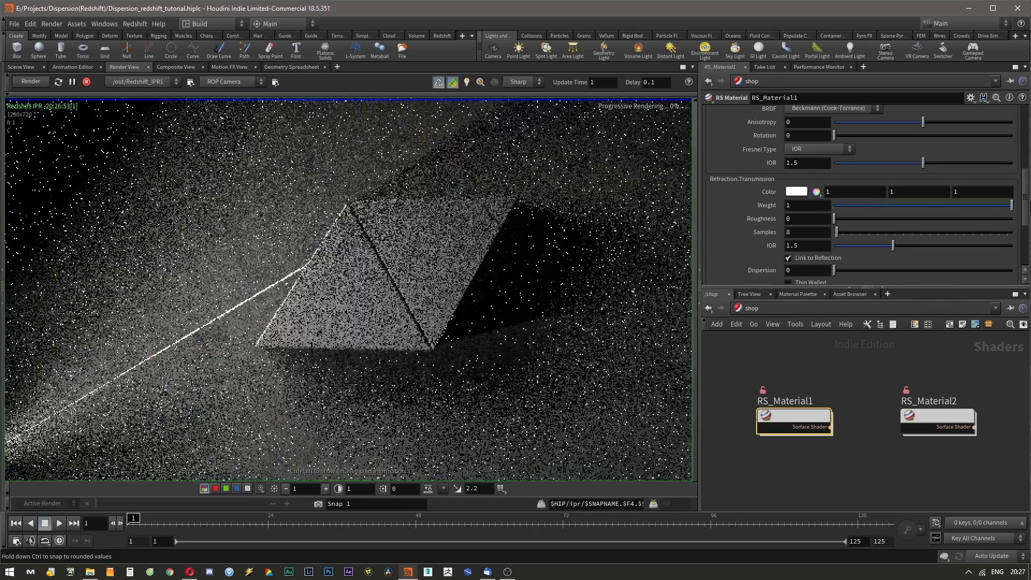
# Set the refraction samples of RS_Material1 to 256.
pyautogui.doubleClick(800, 232)
pyautogui.write('256')
pyautogui.press('Return')
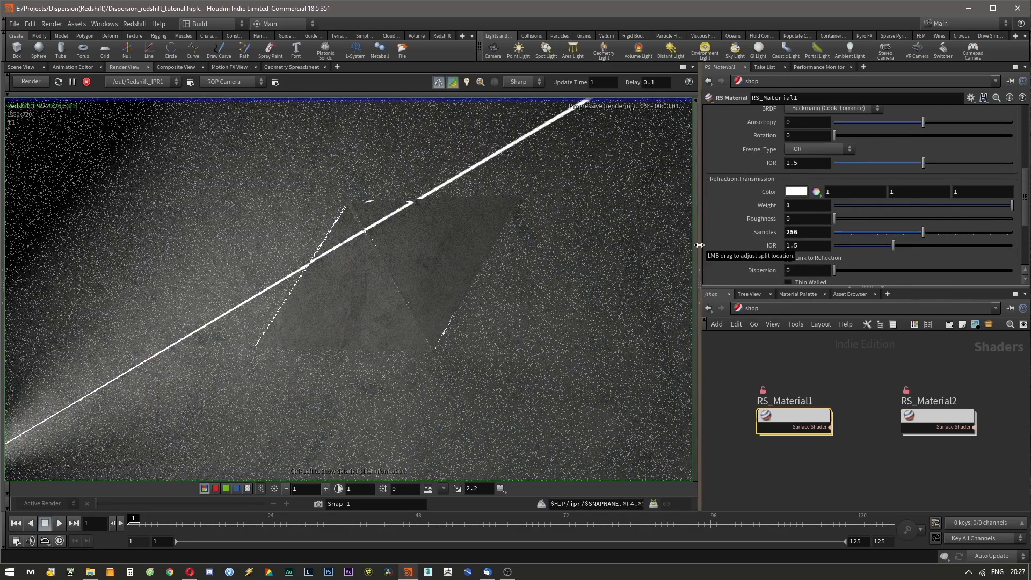
pyautogui.moveTo(733, 245); pyautogui.dragTo(733, 276, button='middle')
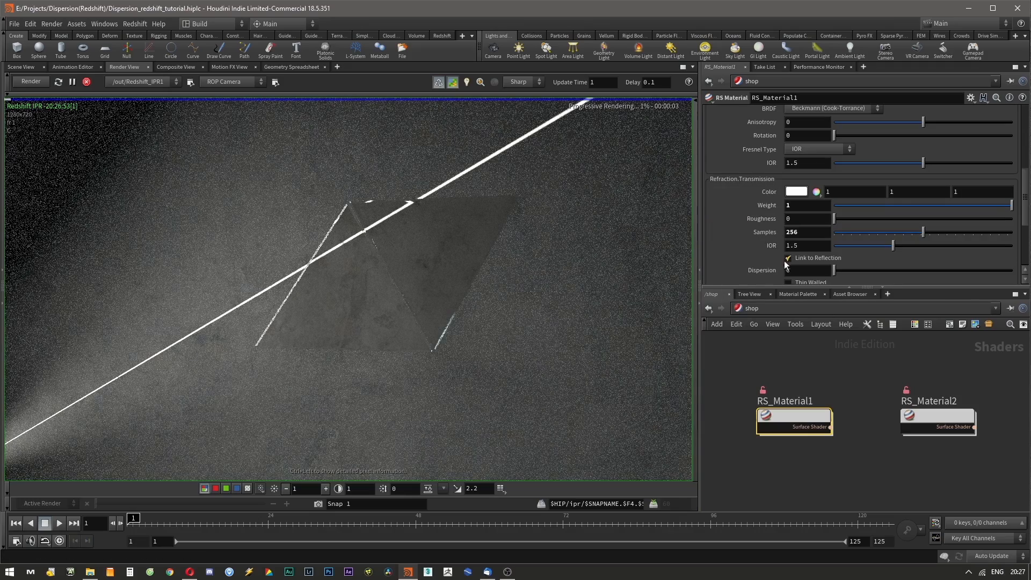
# Set the material's refraction dispersion to 30.
pyautogui.scroll(10, 752, 199)
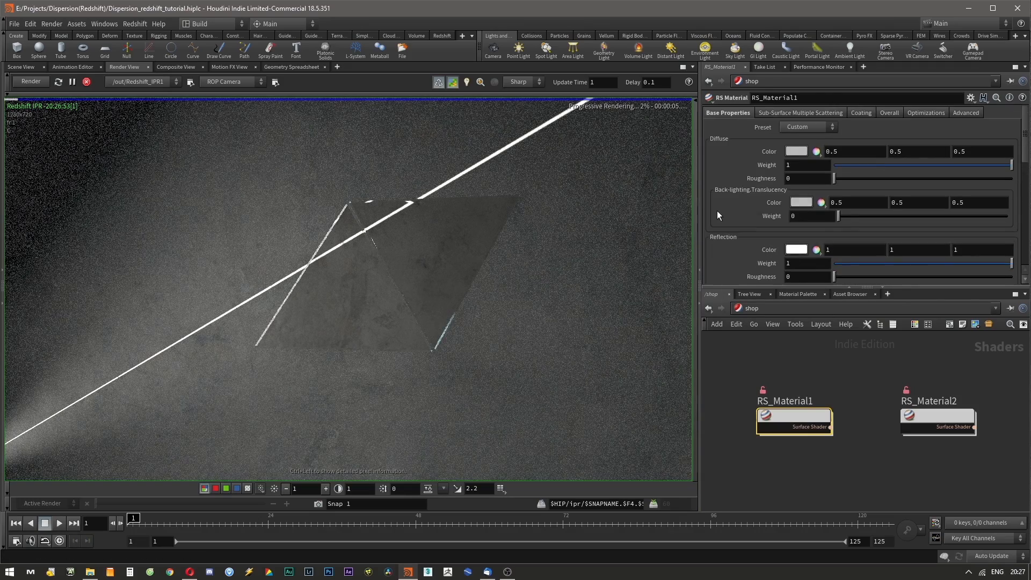
pyautogui.scroll(-10, 716, 213)
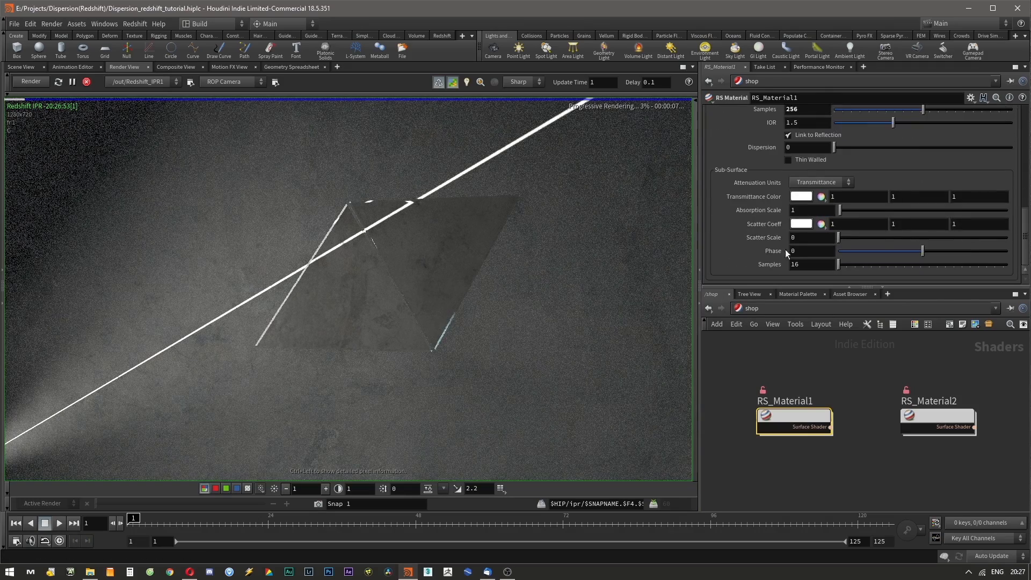
pyautogui.press('BackSpace')
pyautogui.write('30')
pyautogui.press('Return')
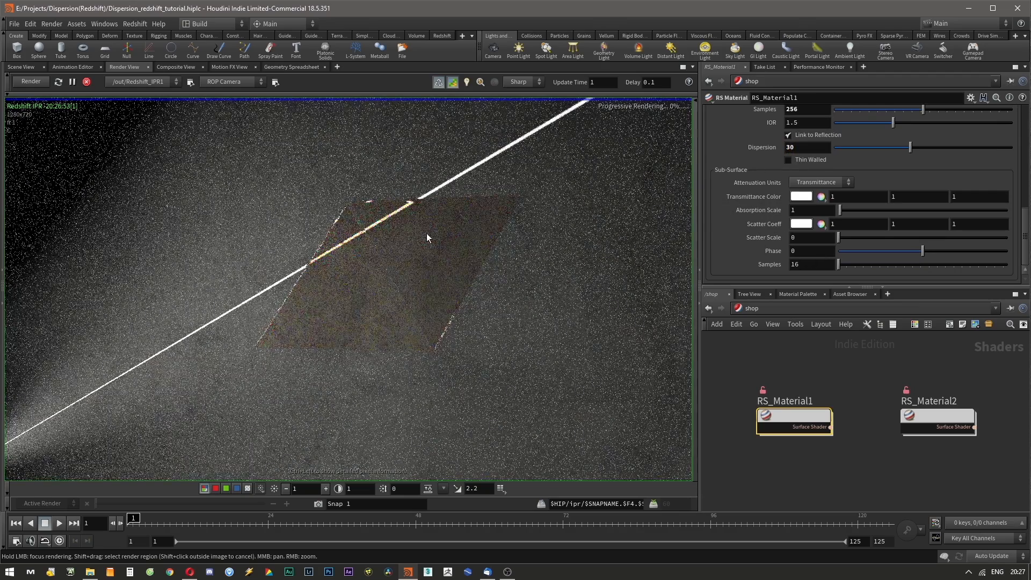
# Set the refraction shadow opacity to 1 in the material's advanced settings.
pyautogui.scroll(4, 732, 198)
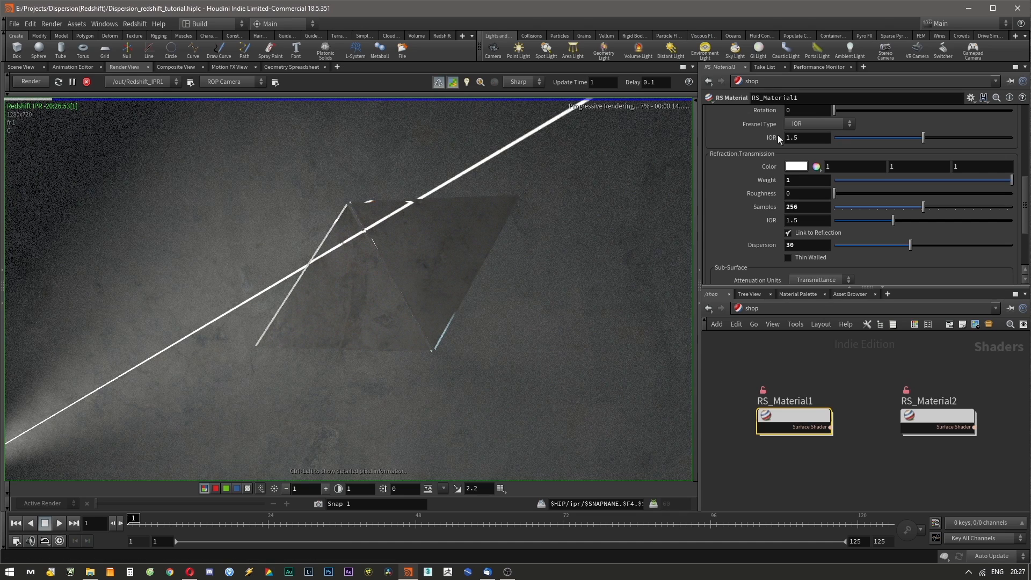
pyautogui.scroll(10, 708, 163)
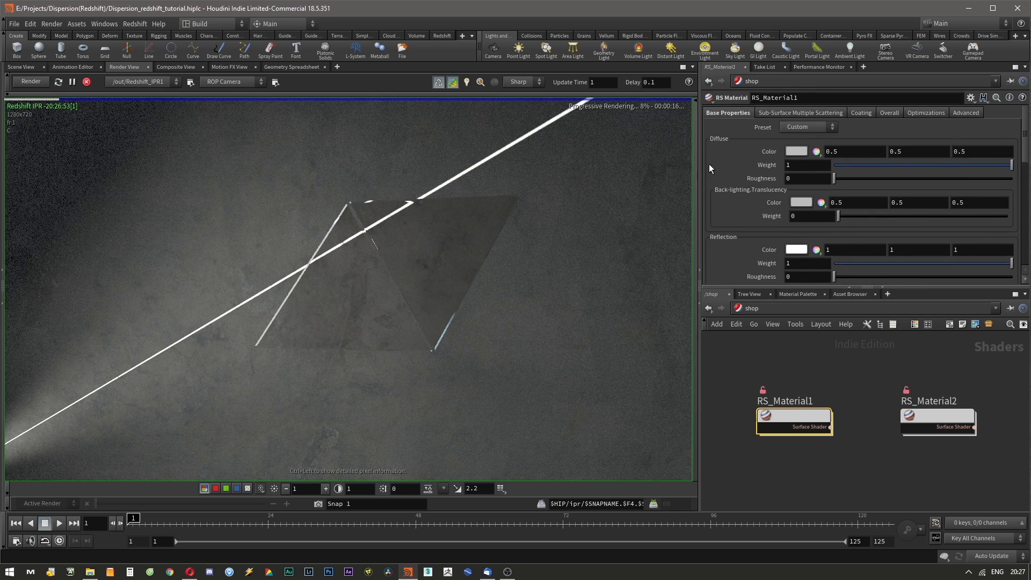
pyautogui.click(962, 113)
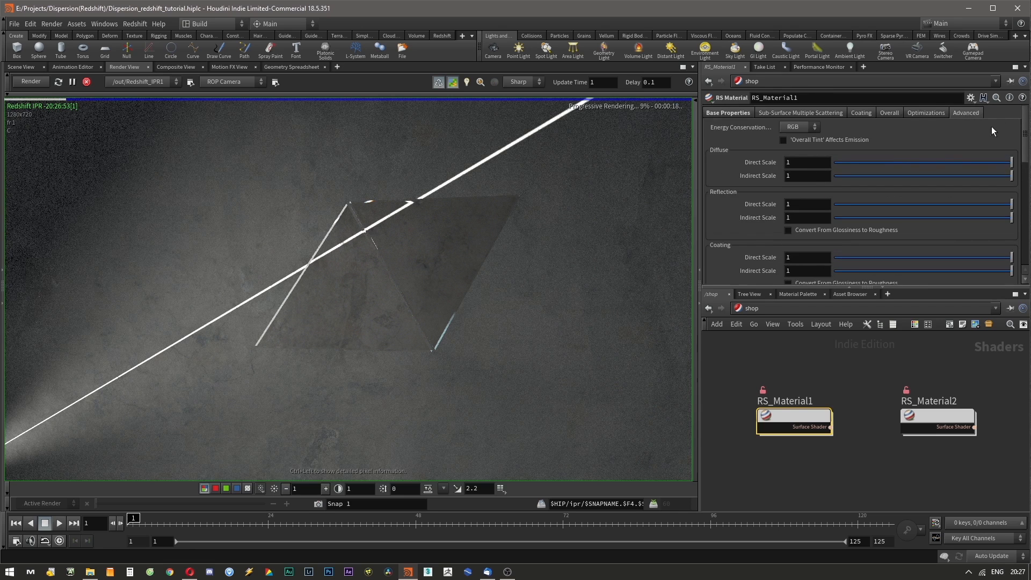
pyautogui.moveTo(1026, 139); pyautogui.dragTo(1029, 182)
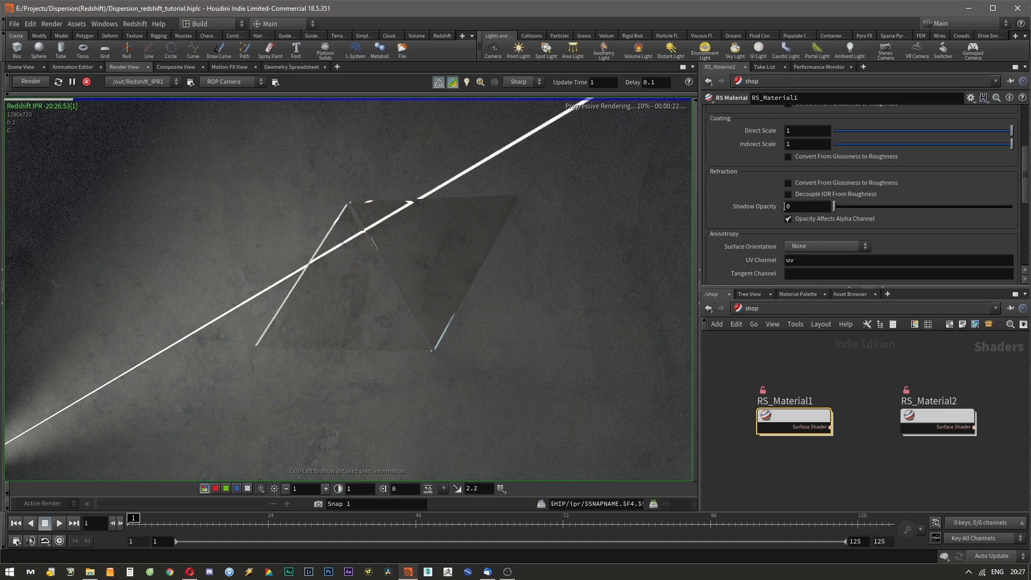
pyautogui.moveTo(839, 211); pyautogui.dragTo(1012, 206)
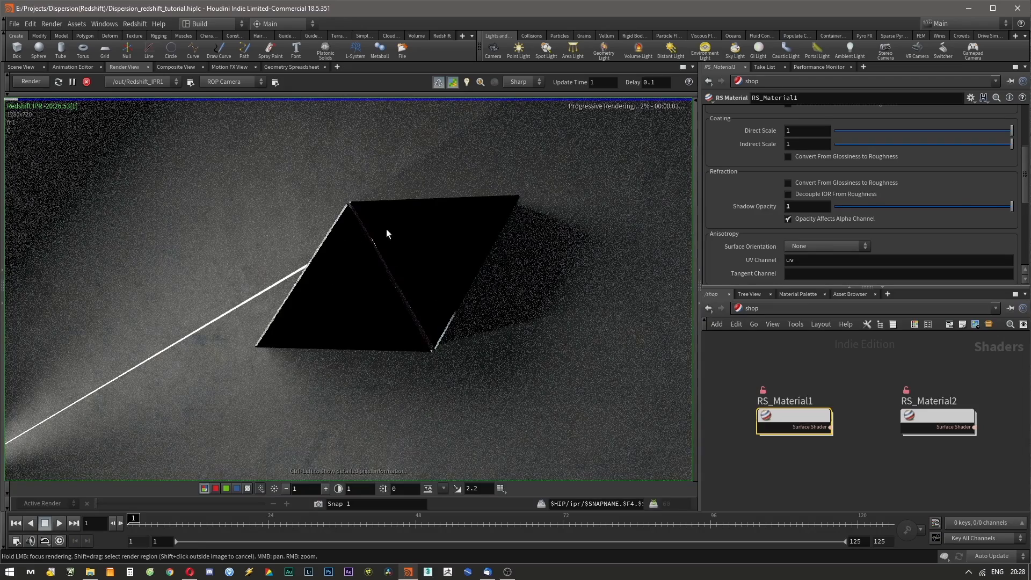
# Open the Redshift_ROP1 output node and enable caustics in its photon mapping settings.
pyautogui.click(762, 308)
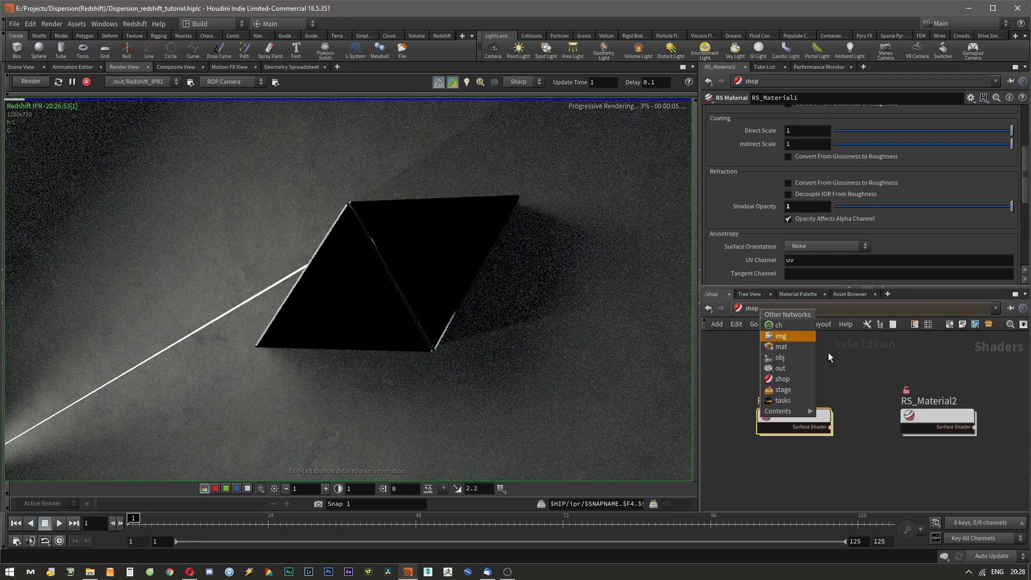
pyautogui.click(786, 357)
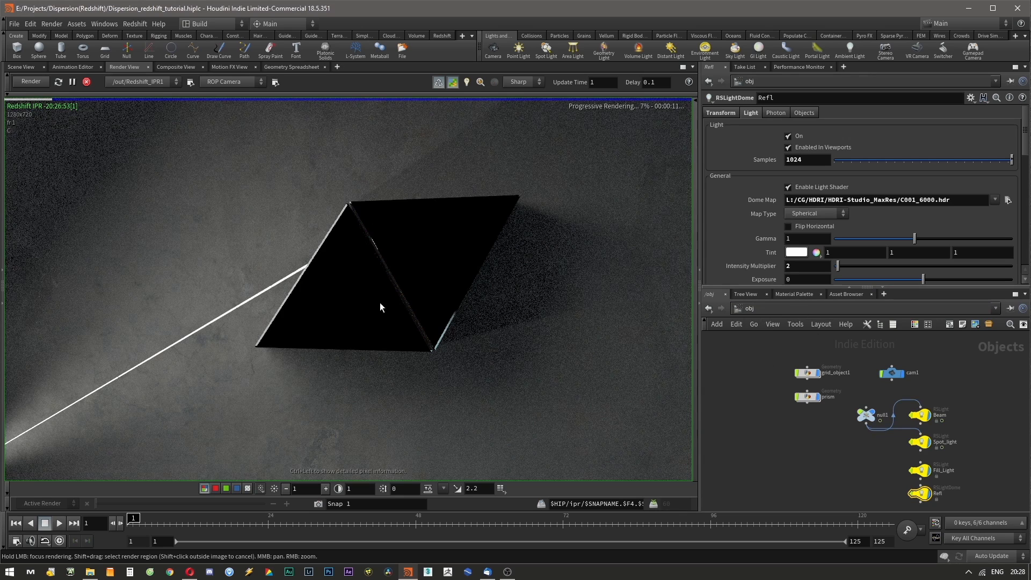
pyautogui.moveTo(867, 346); pyautogui.dragTo(818, 349, button='middle')
pyautogui.click(774, 312)
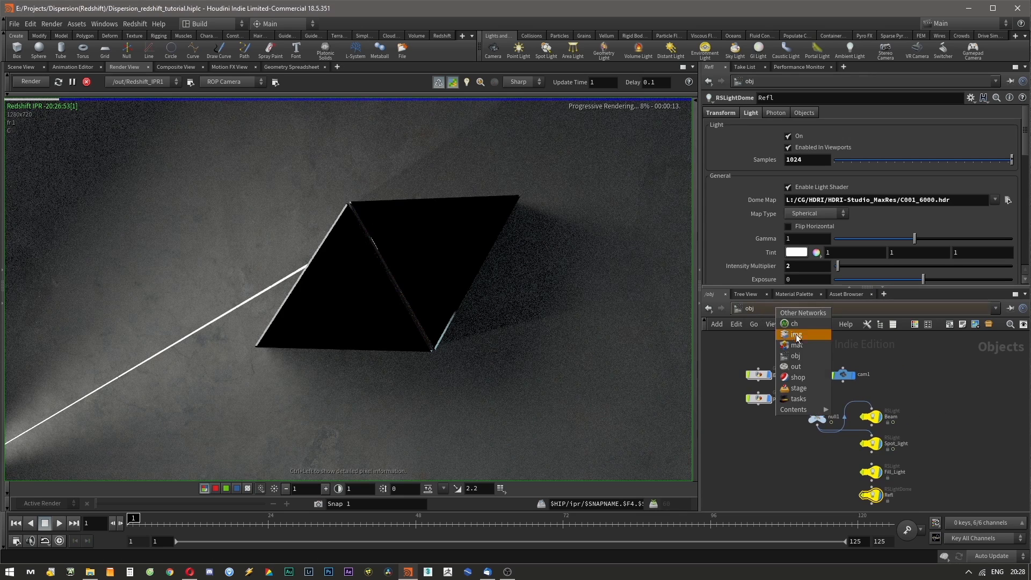
pyautogui.click(807, 366)
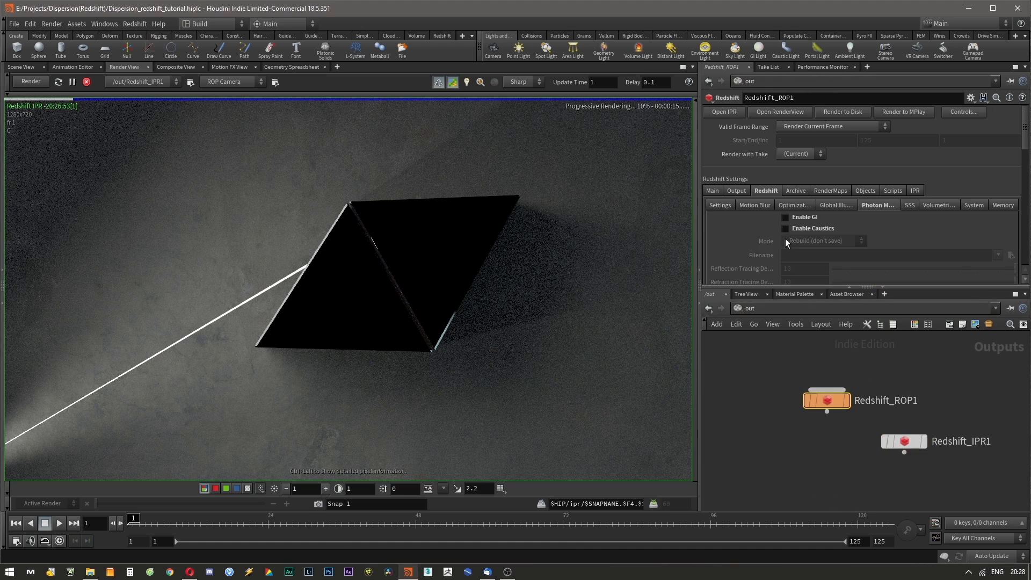
pyautogui.scroll(-3, 741, 205)
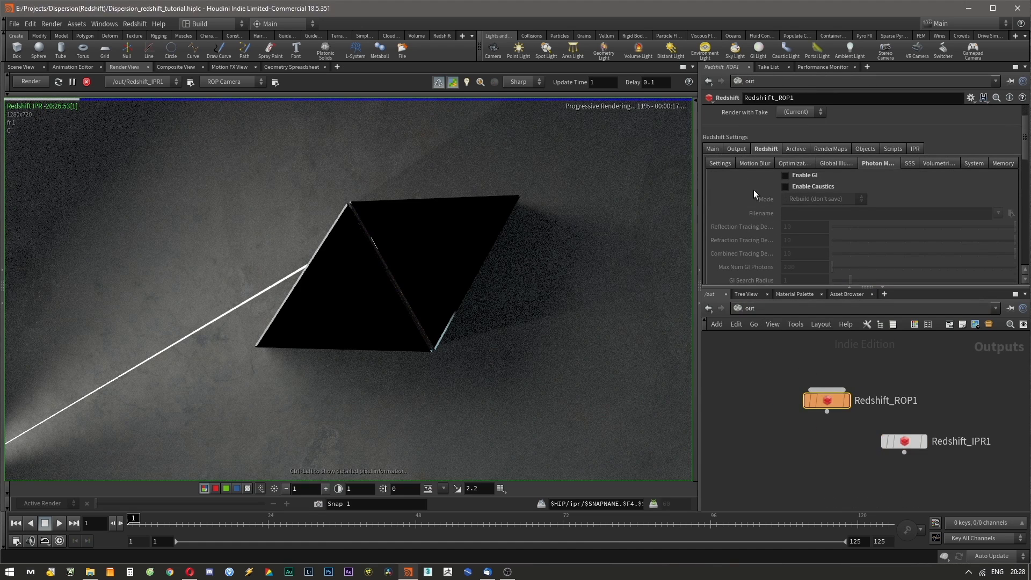
pyautogui.scroll(-1, 741, 195)
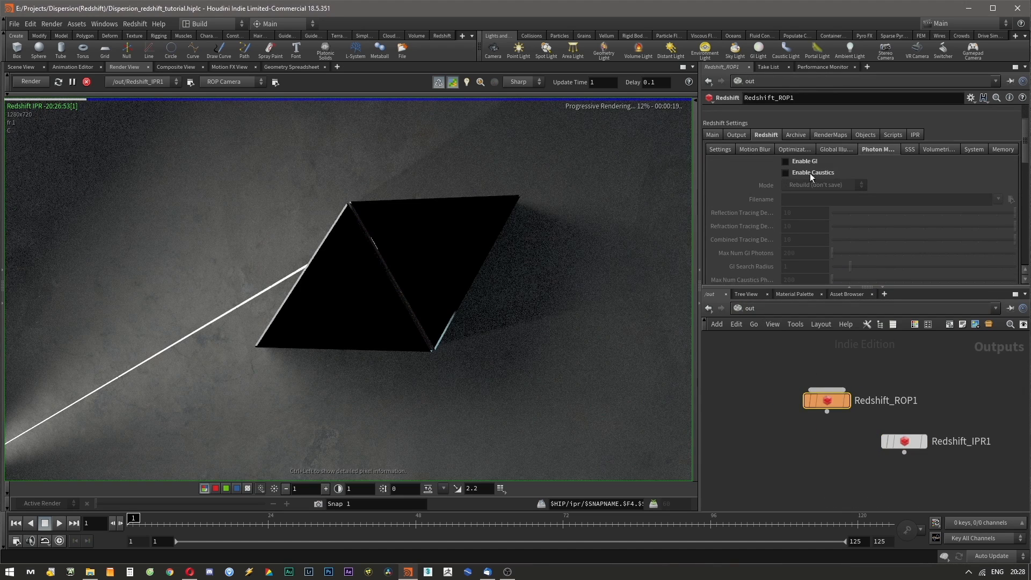
pyautogui.click(793, 171)
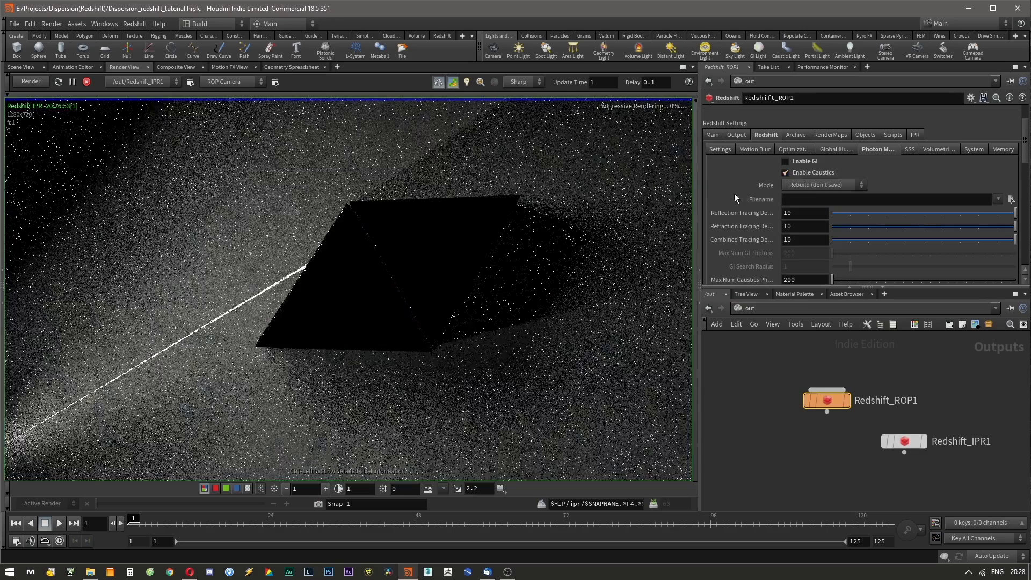
# Enable Casts Caustics Photons on the prism geometry object.
pyautogui.scroll(-4, 733, 193)
pyautogui.click(762, 307)
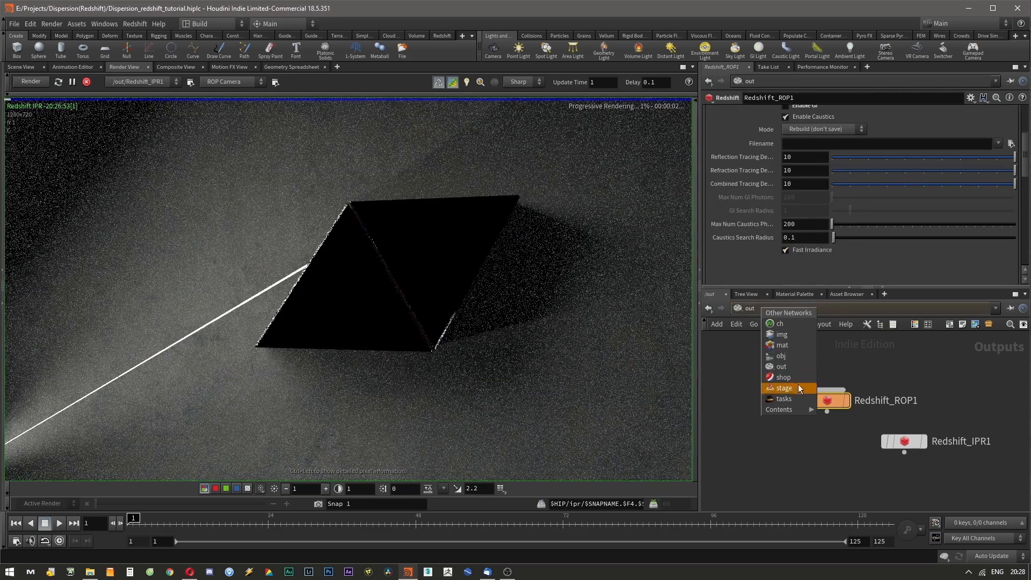
pyautogui.click(785, 356)
pyautogui.click(758, 398)
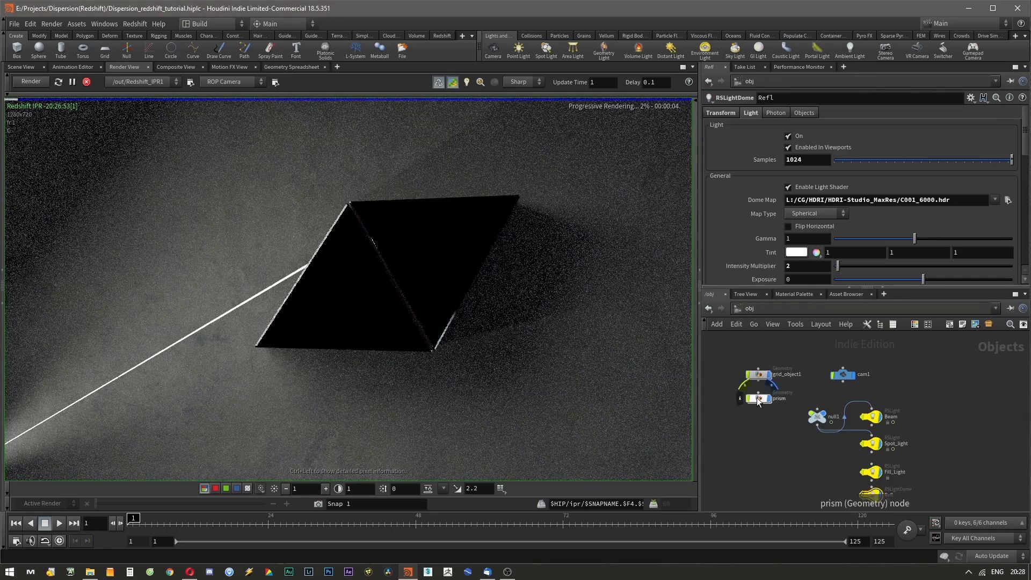
pyautogui.scroll(-6, 725, 196)
pyautogui.scroll(-1, 727, 202)
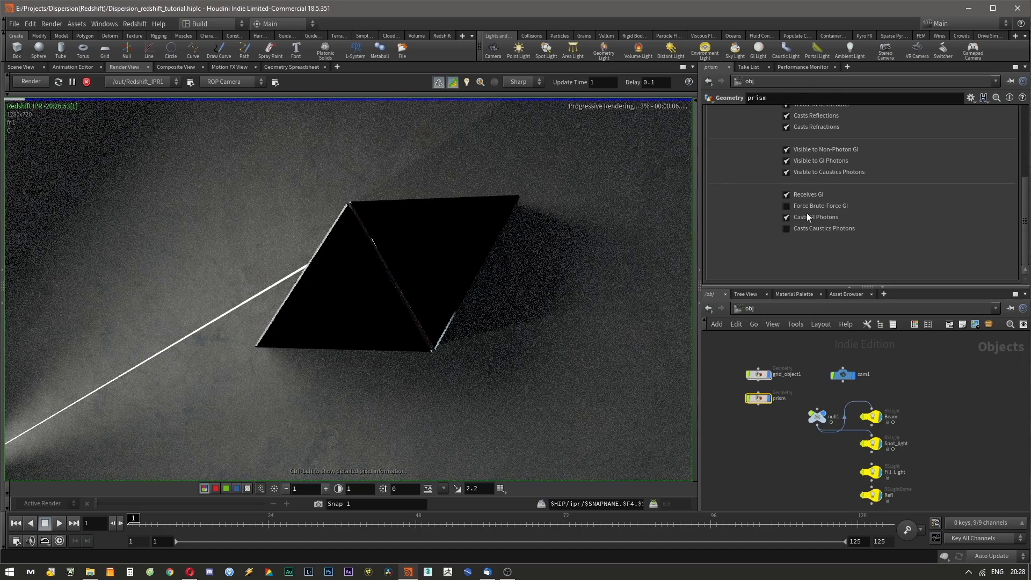
pyautogui.click(787, 228)
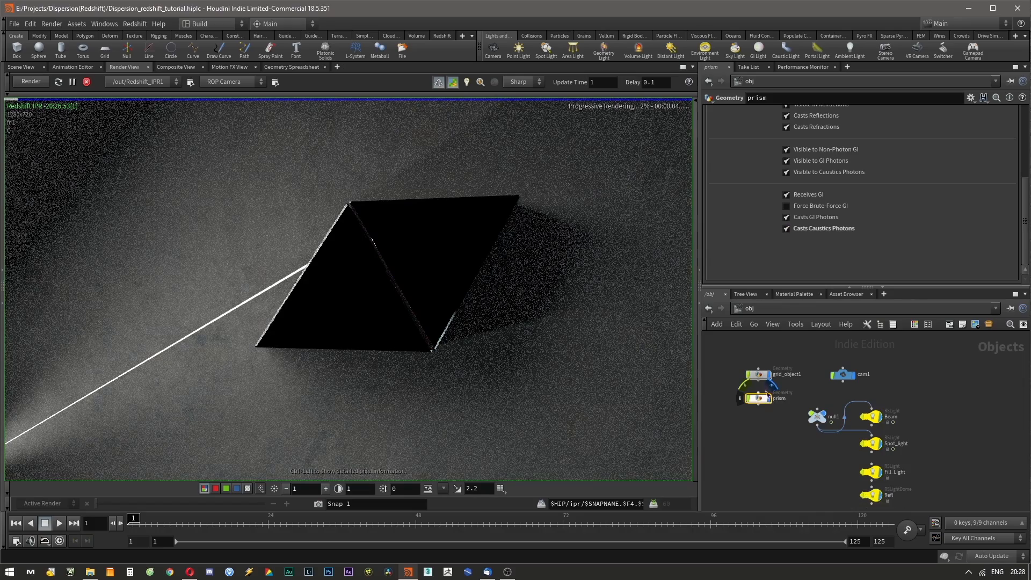
# Enable Emit Caustic Photons in the Beam light's photon settings.
pyautogui.moveTo(854, 463); pyautogui.dragTo(834, 408, button='middle')
pyautogui.moveTo(924, 471); pyautogui.dragTo(852, 355)
pyautogui.click(933, 365)
pyautogui.moveTo(923, 359); pyautogui.dragTo(922, 389, button='middle')
pyautogui.click(851, 392)
pyautogui.click(773, 113)
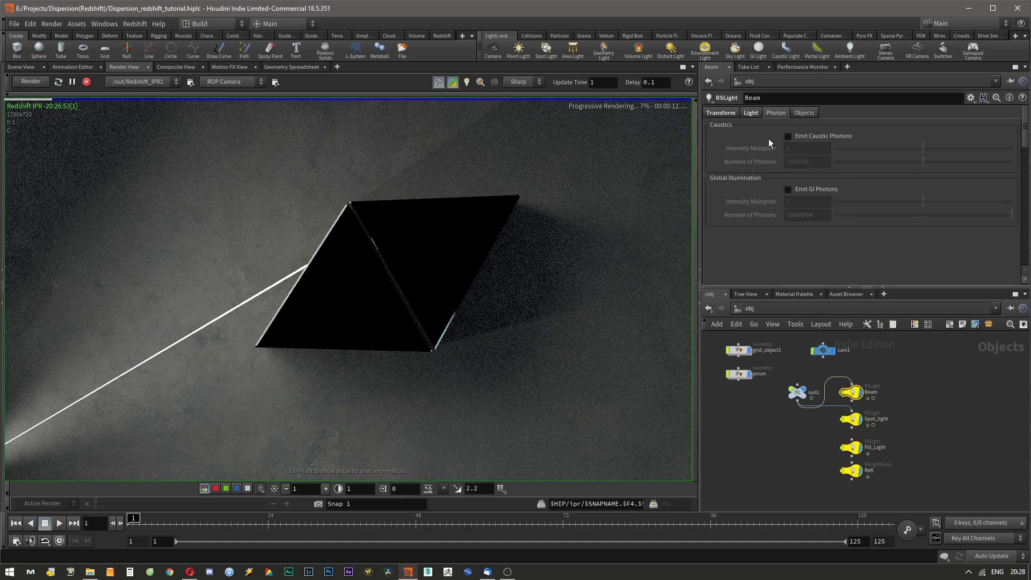
pyautogui.click(788, 136)
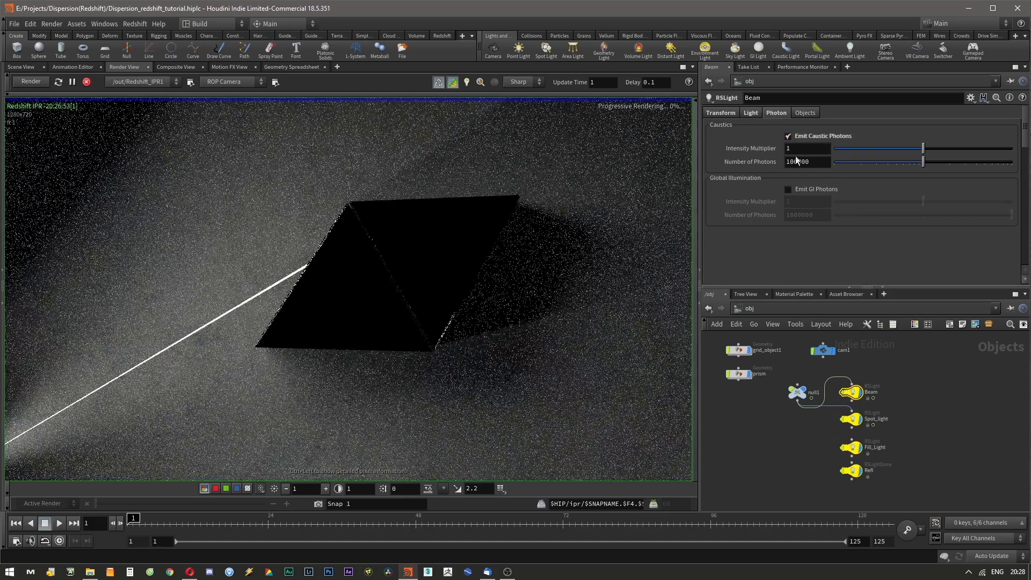
# Turn off IPR Progressive Rendering in Redshift_ROP1's IPR settings.
pyautogui.click(851, 418)
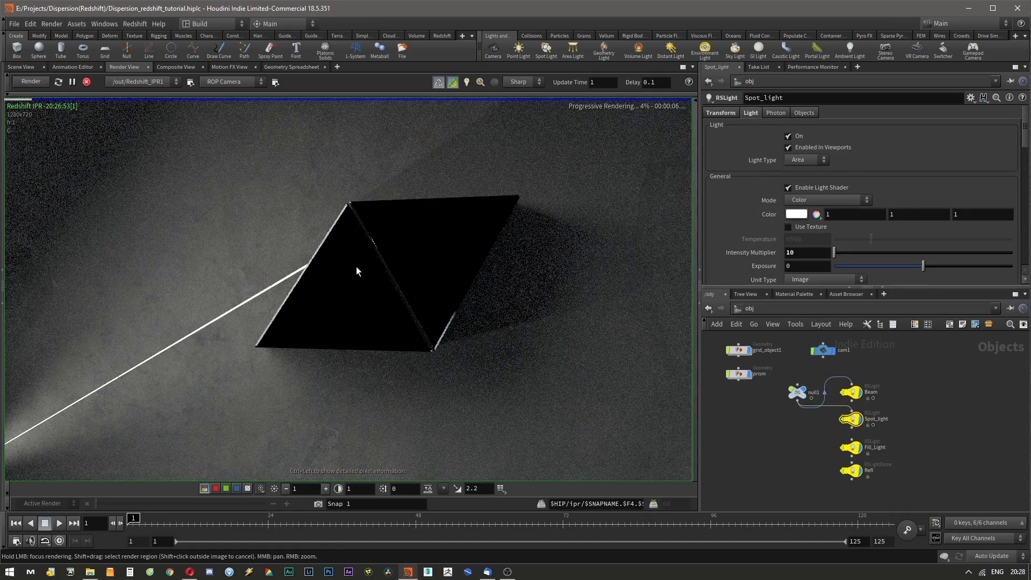
pyautogui.click(799, 308)
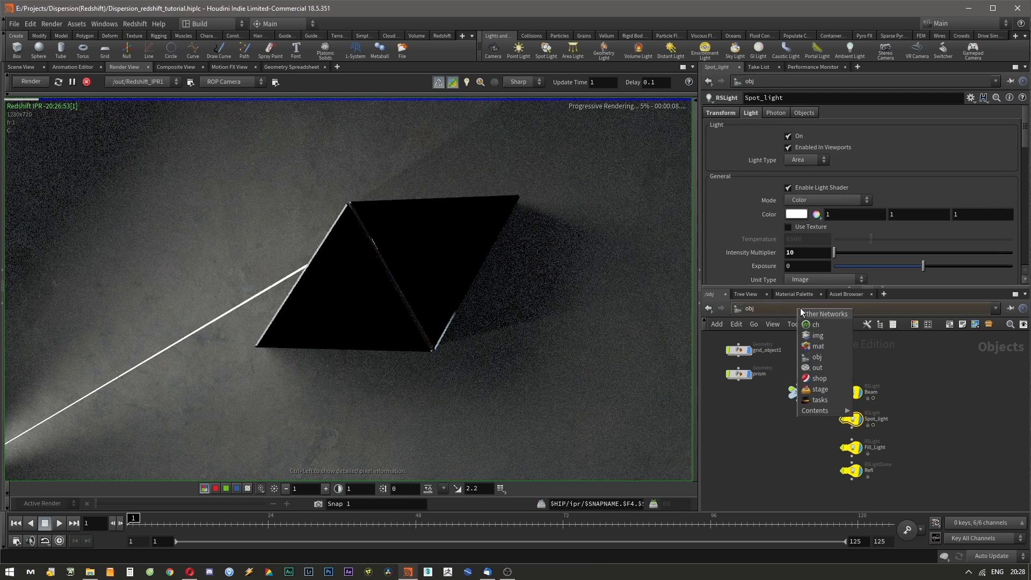
pyautogui.click(820, 356)
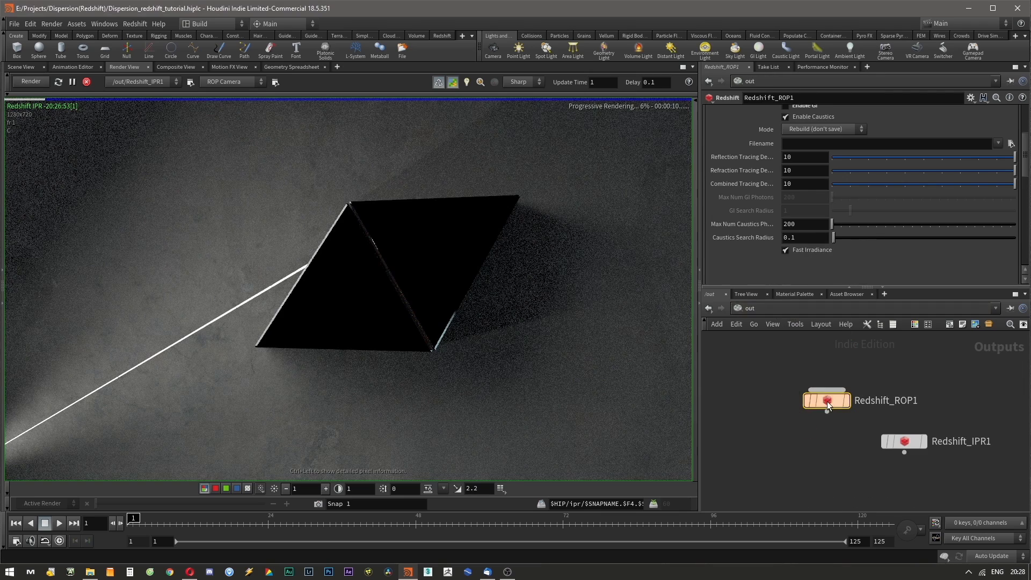
pyautogui.scroll(3, 743, 175)
pyautogui.scroll(1, 743, 175)
pyautogui.scroll(-2, 763, 184)
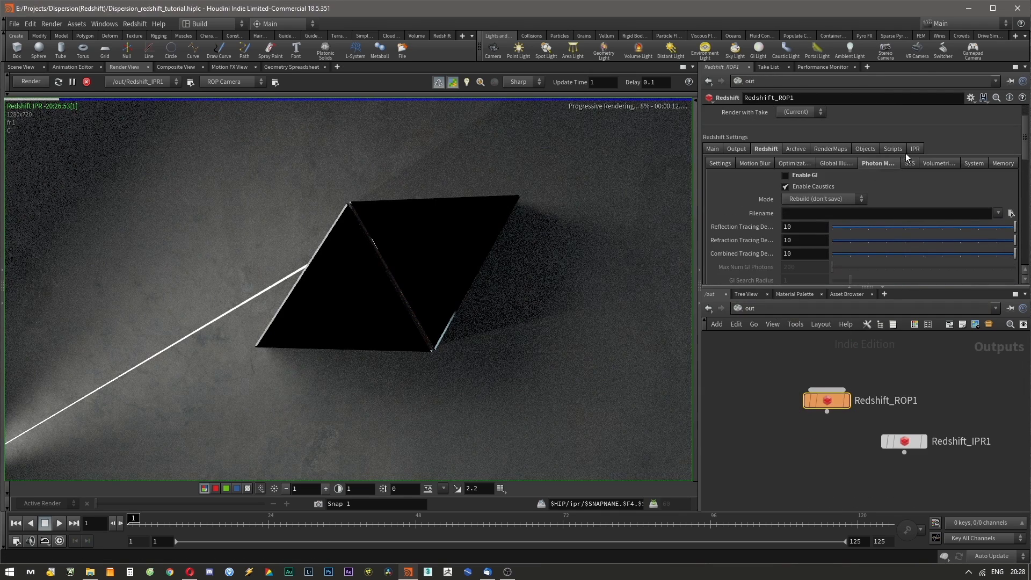
pyautogui.click(915, 148)
pyautogui.scroll(-2, 741, 200)
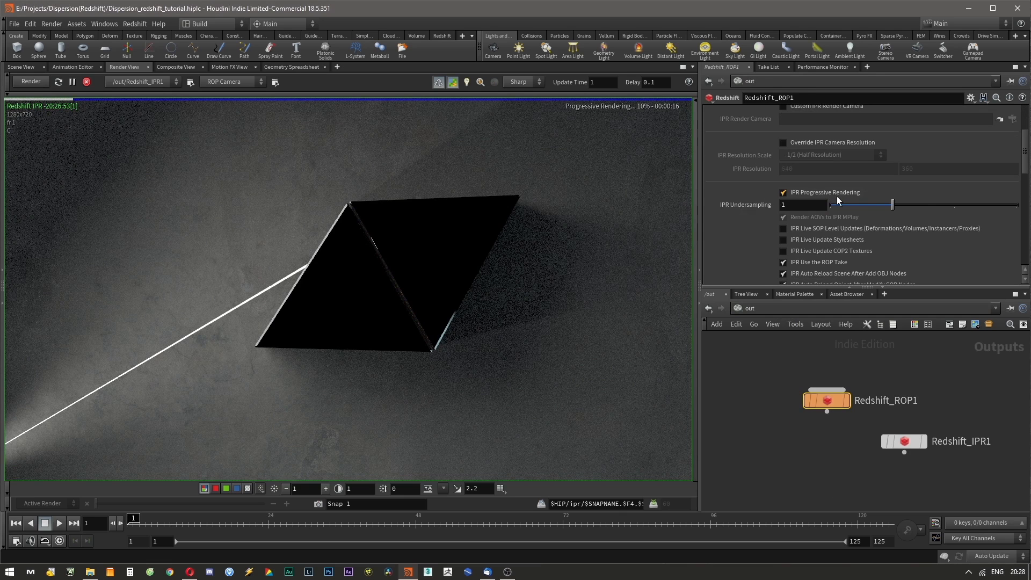
pyautogui.click(797, 192)
pyautogui.scroll(4, 757, 189)
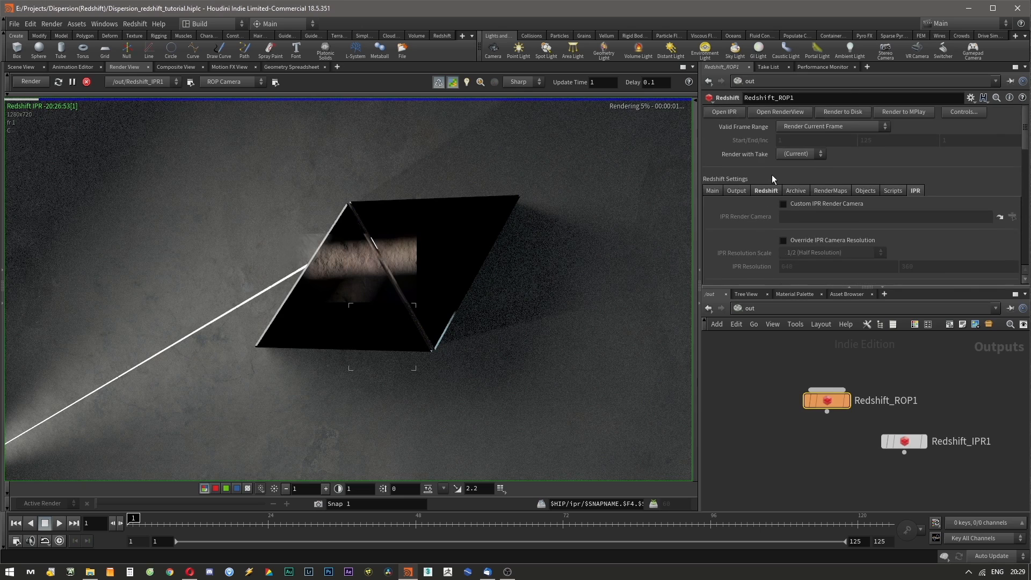
# Enable Emit Caustic Photons in the Spot_light's photon settings.
pyautogui.scroll(-2, 756, 204)
pyautogui.scroll(2, 752, 193)
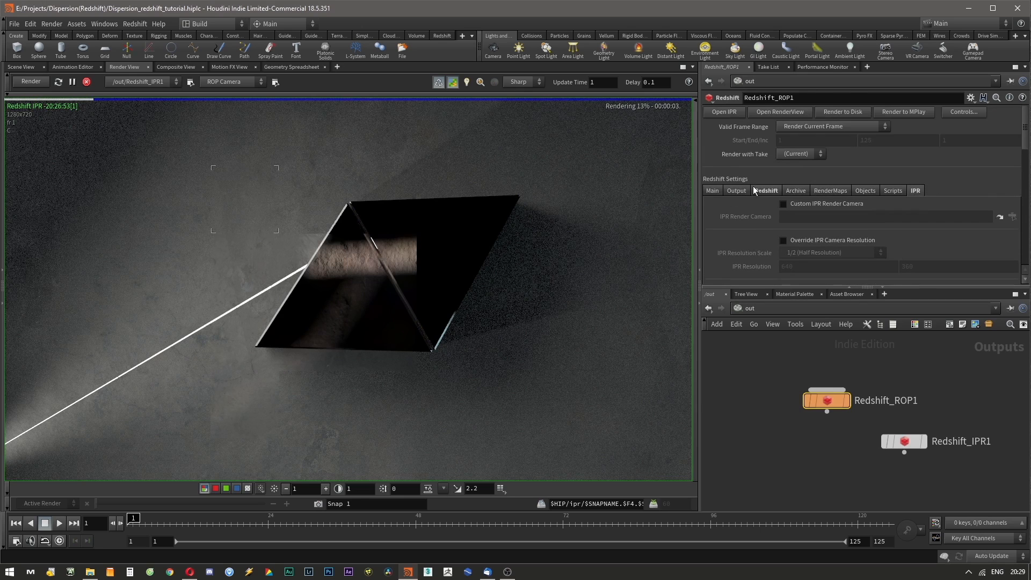
pyautogui.click(762, 307)
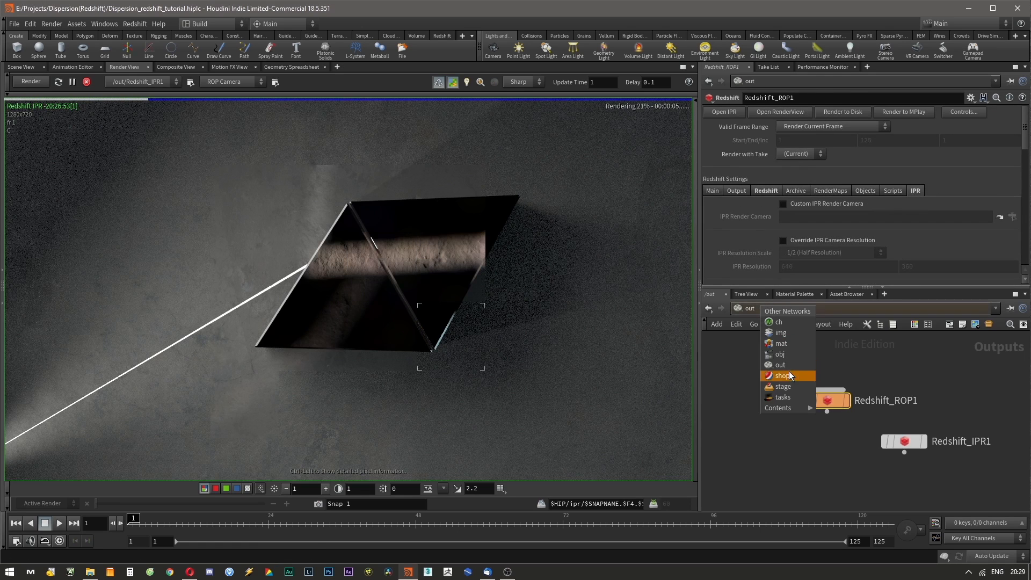
pyautogui.click(781, 356)
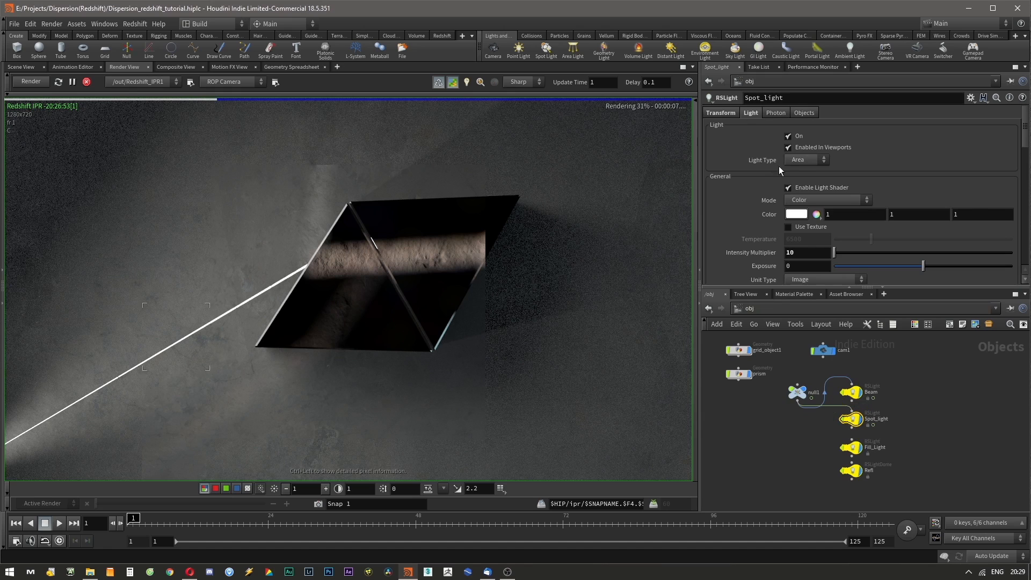
pyautogui.click(773, 112)
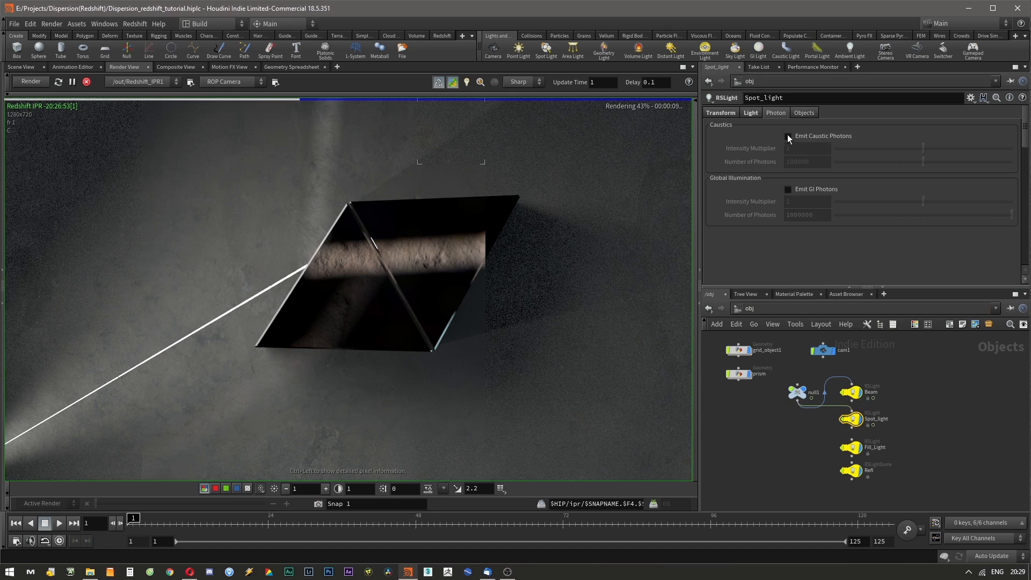
pyautogui.click(789, 136)
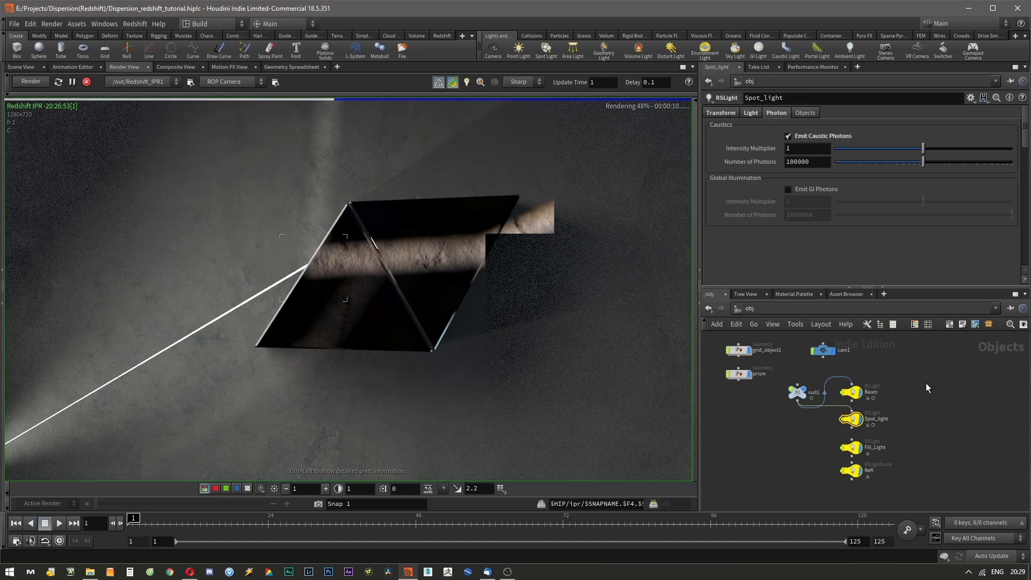
# Enable Emit Caustic Photons in the Fill_Light's photon settings.
pyautogui.click(851, 447)
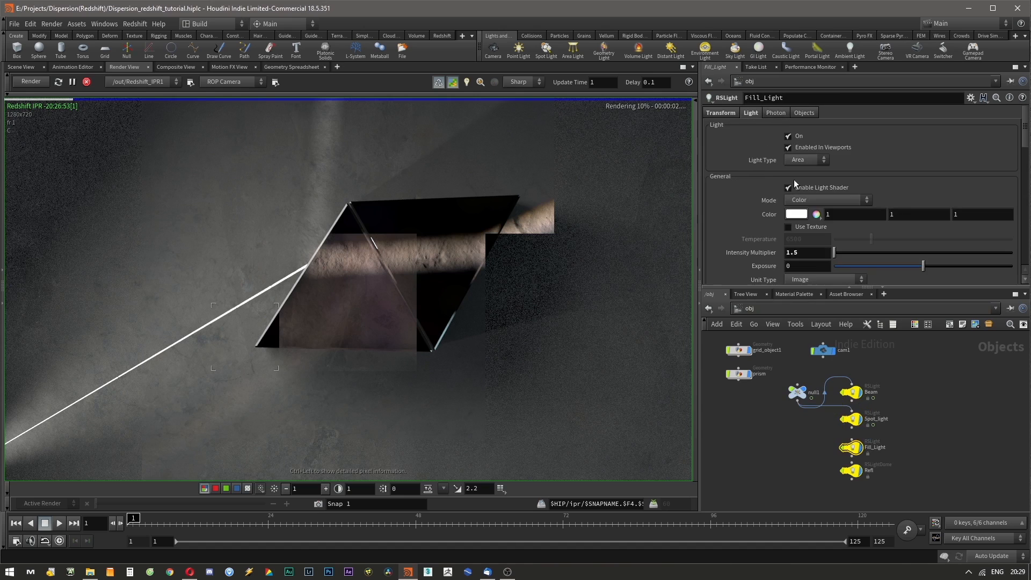
pyautogui.click(781, 113)
pyautogui.click(788, 136)
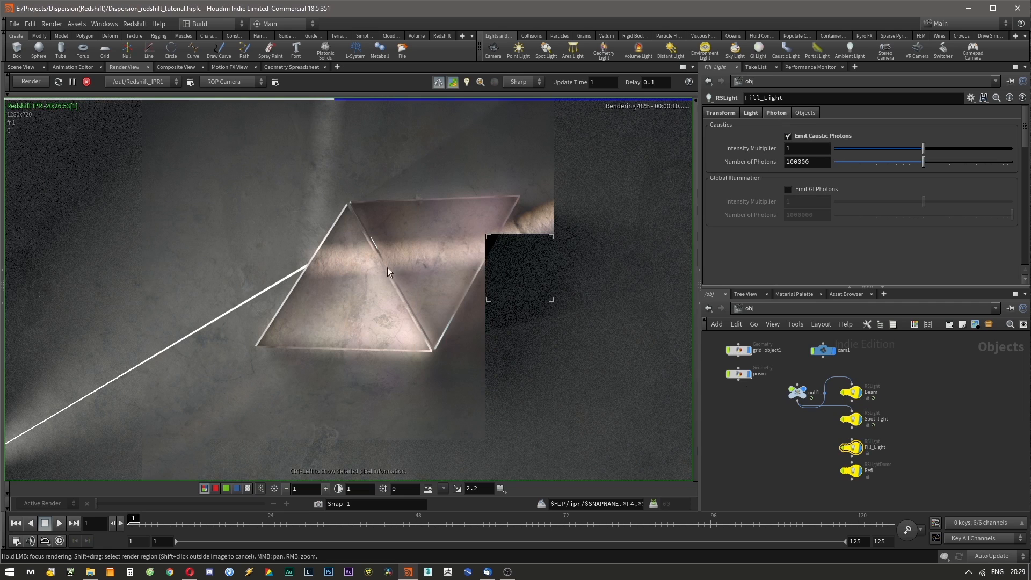
# Set the Caustics Search Radius to 0.01 in Redshift_ROP1's photon mapping settings.
pyautogui.click(761, 309)
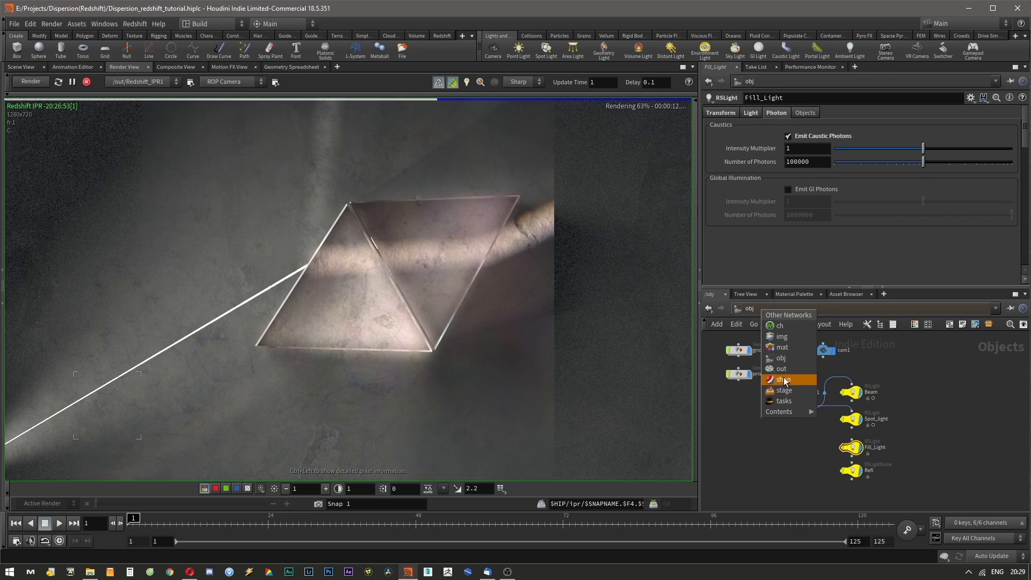
pyautogui.click(781, 368)
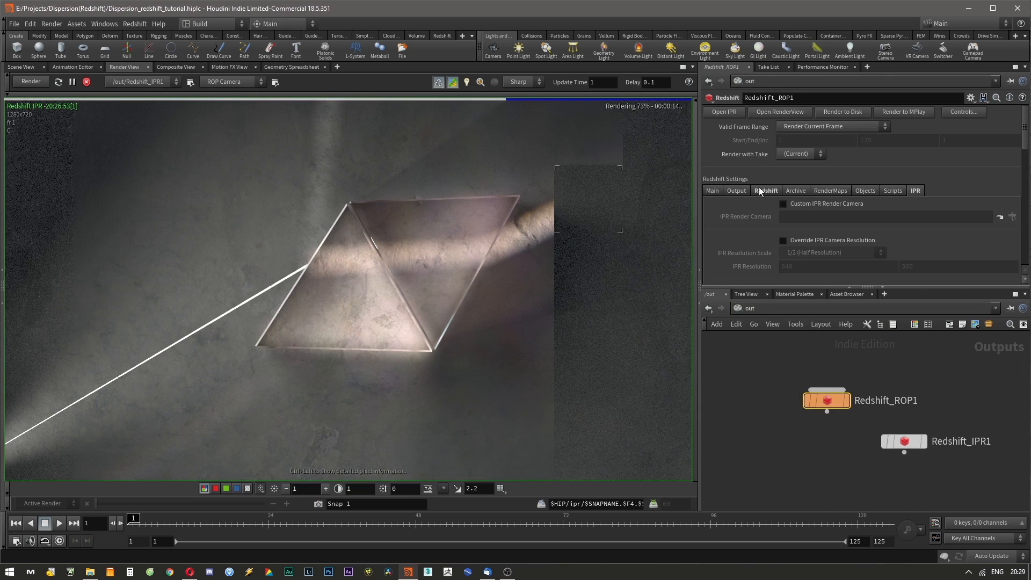
pyautogui.scroll(-2, 759, 187)
pyautogui.click(762, 148)
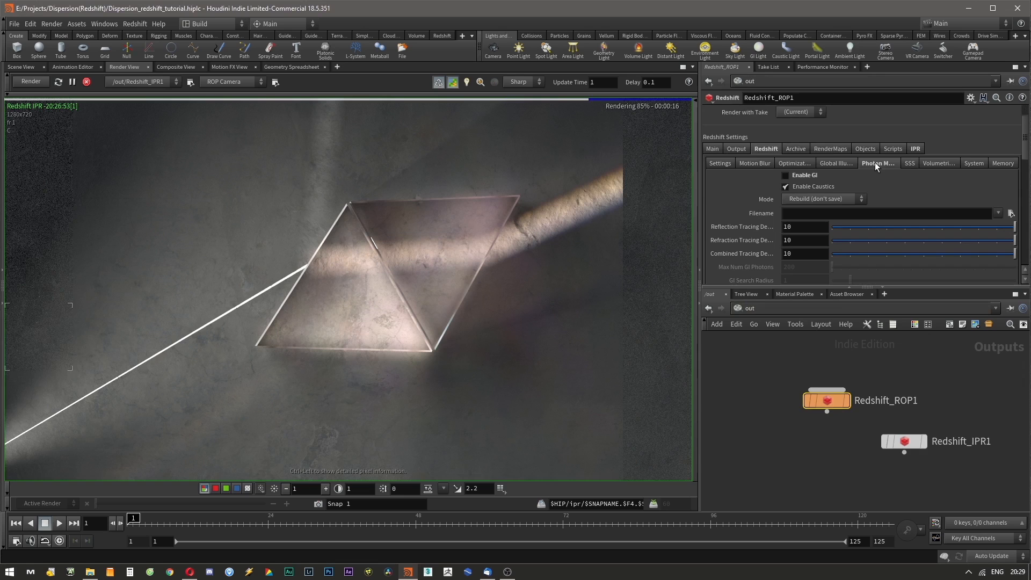
pyautogui.scroll(-5, 800, 208)
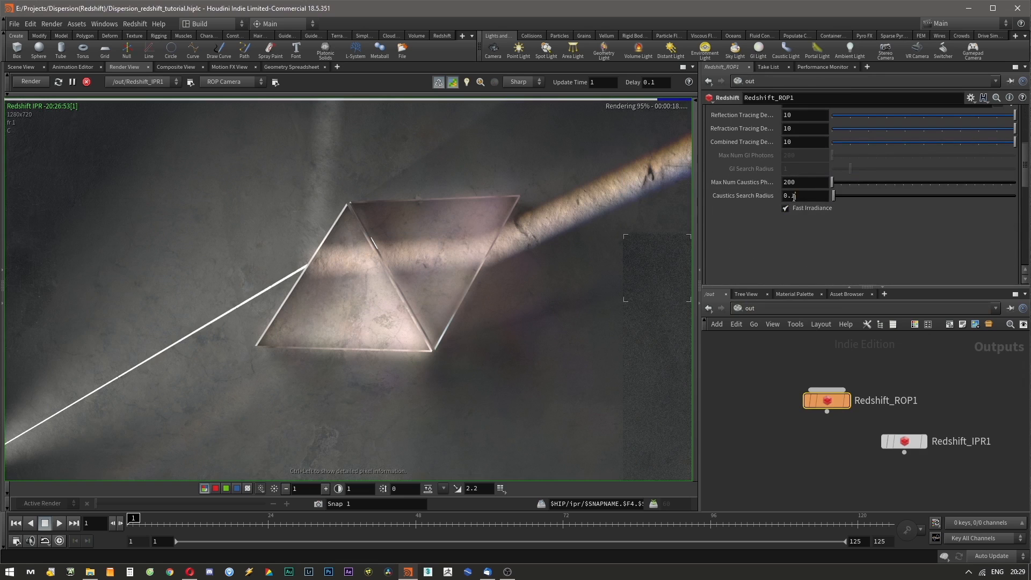
pyautogui.click(790, 196)
pyautogui.press('Return')
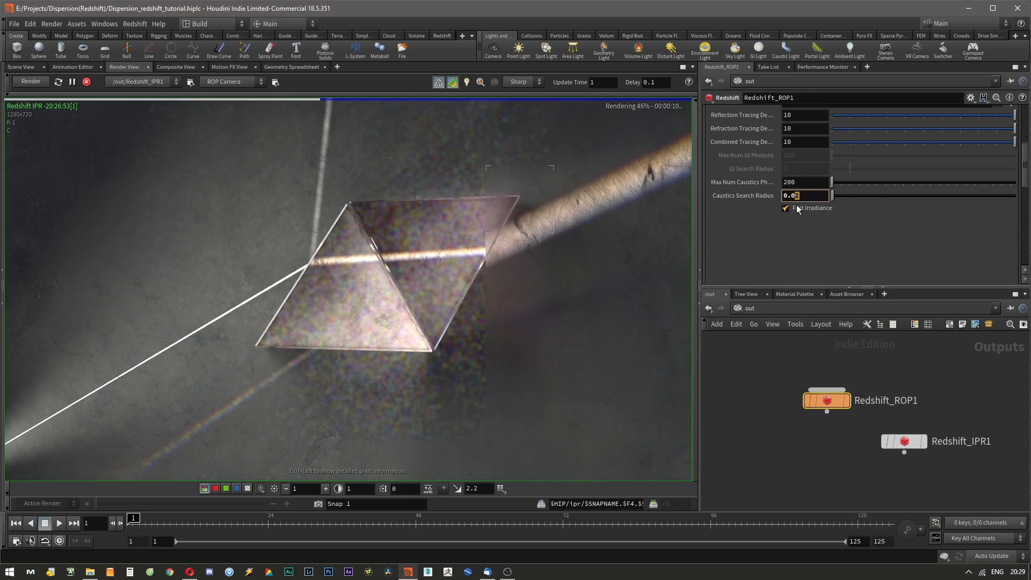
pyautogui.write('1')
pyautogui.press('Return')
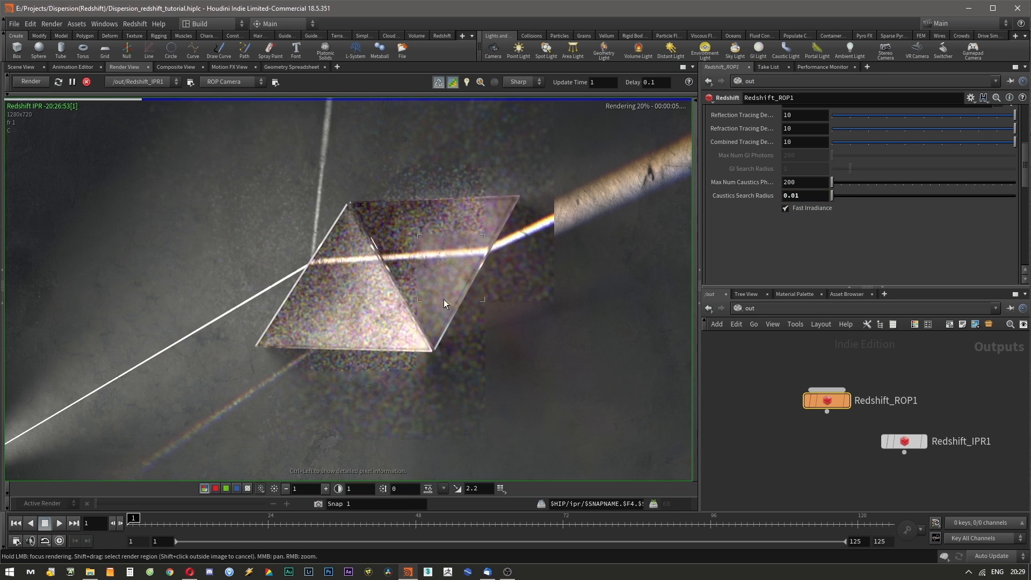
# Set Max Num Caustics Photons to 20000000 in Redshift_ROP1's photon mapping settings.
pyautogui.click(803, 196)
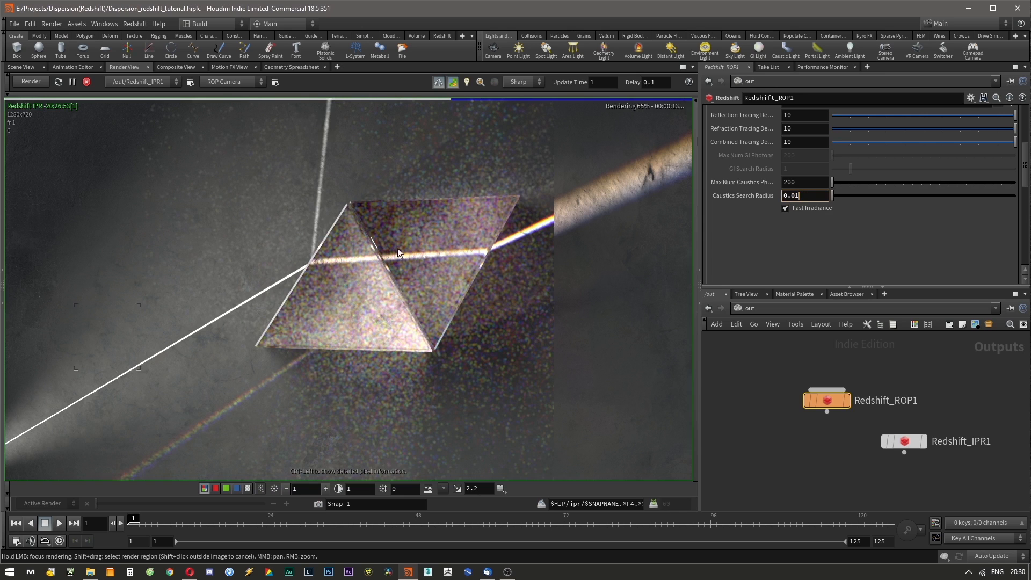
pyautogui.click(803, 182)
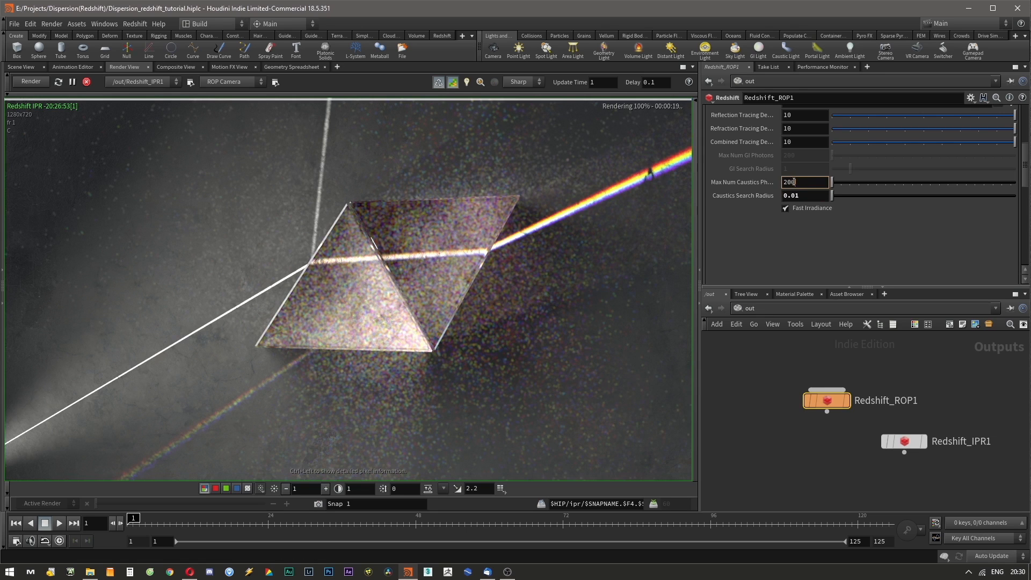
pyautogui.moveTo(795, 182); pyautogui.dragTo(791, 182)
pyautogui.write('00000')
pyautogui.moveTo(802, 182); pyautogui.dragTo(790, 183)
pyautogui.click(782, 245)
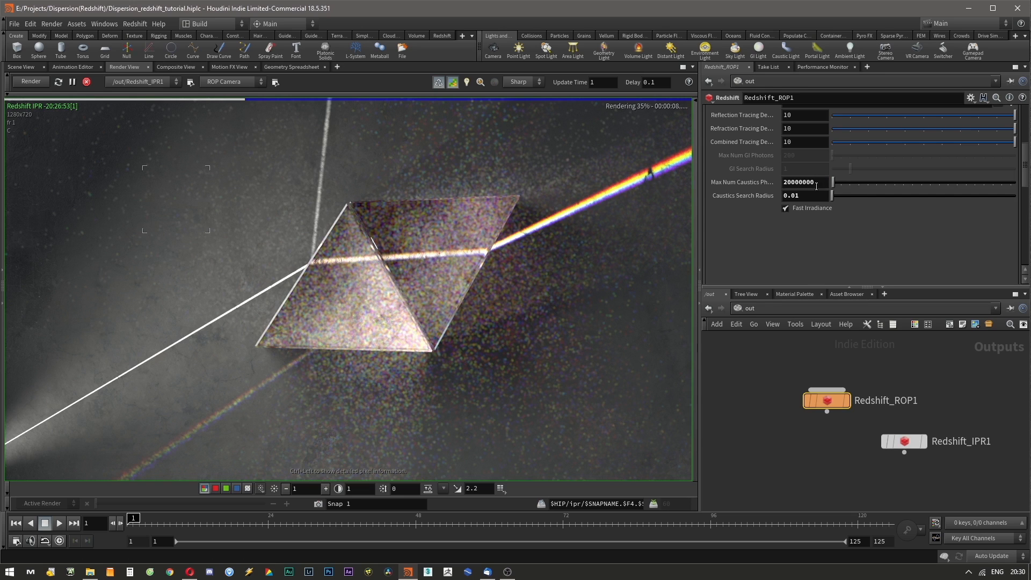
# Copy the Number of Photons parameter from the Beam light's caustics settings.
pyautogui.doubleClick(813, 182)
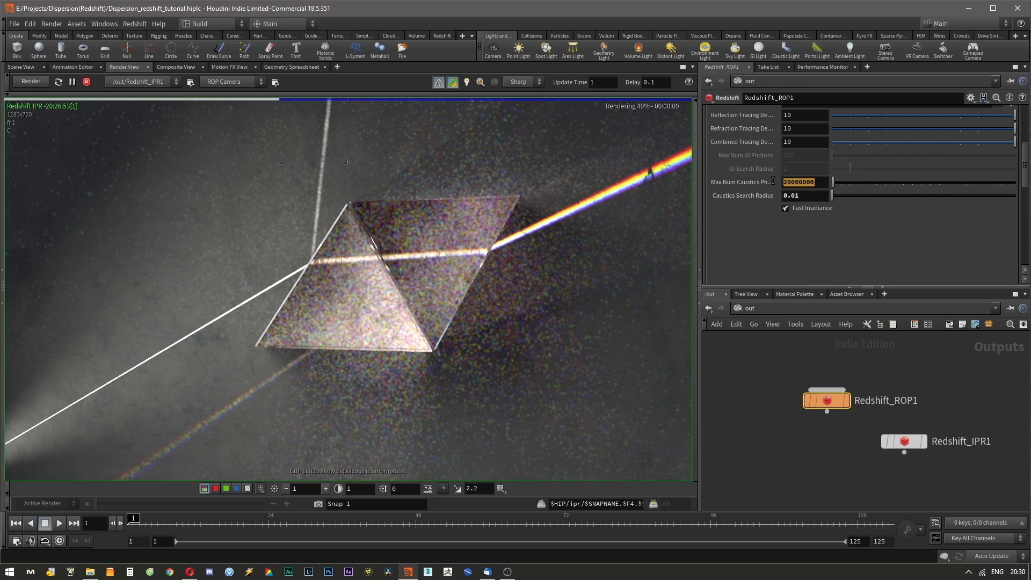
pyautogui.click(780, 307)
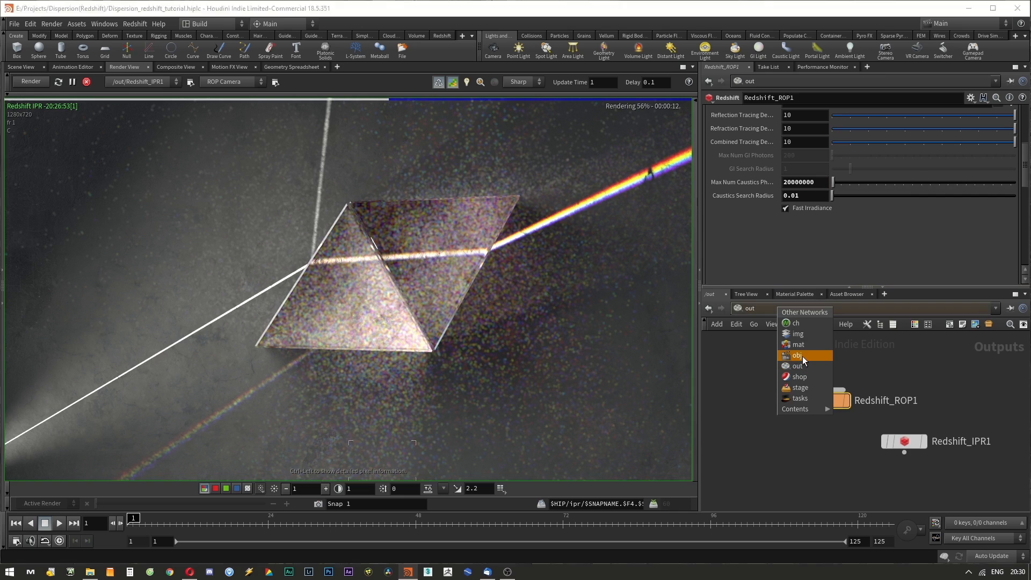
pyautogui.click(802, 356)
pyautogui.click(844, 403)
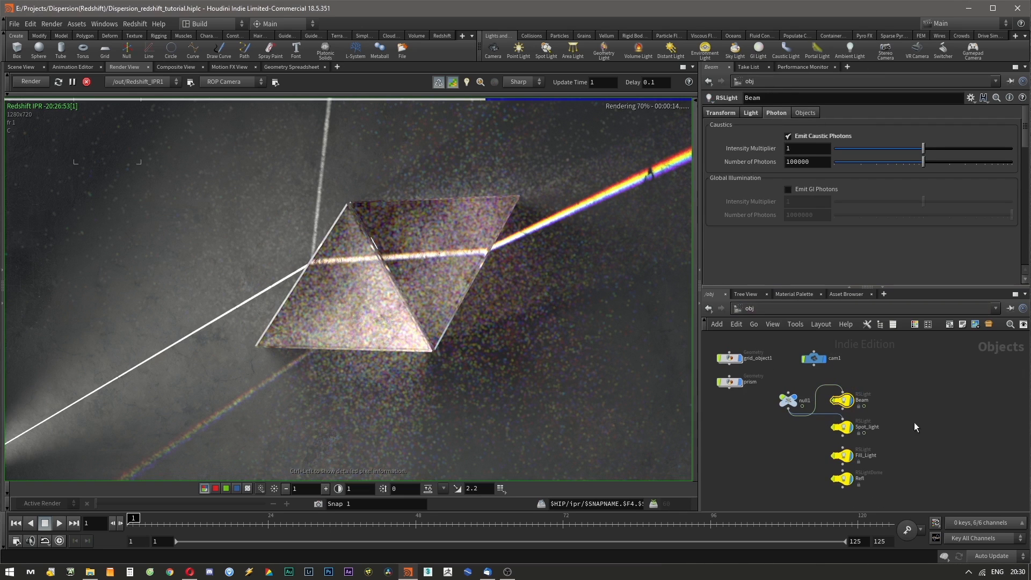
pyautogui.click(752, 112)
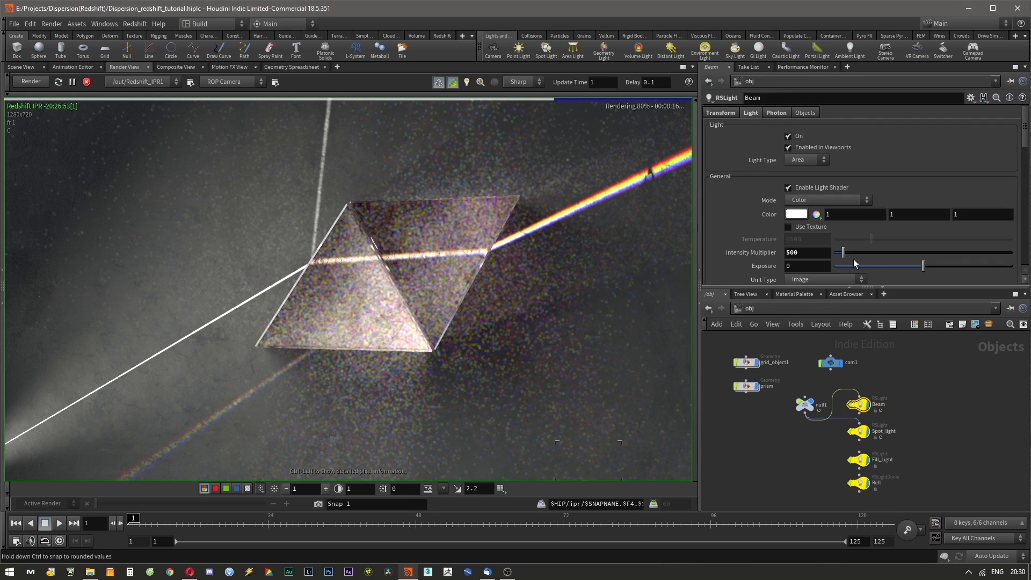
pyautogui.click(776, 112)
pyautogui.click(815, 161)
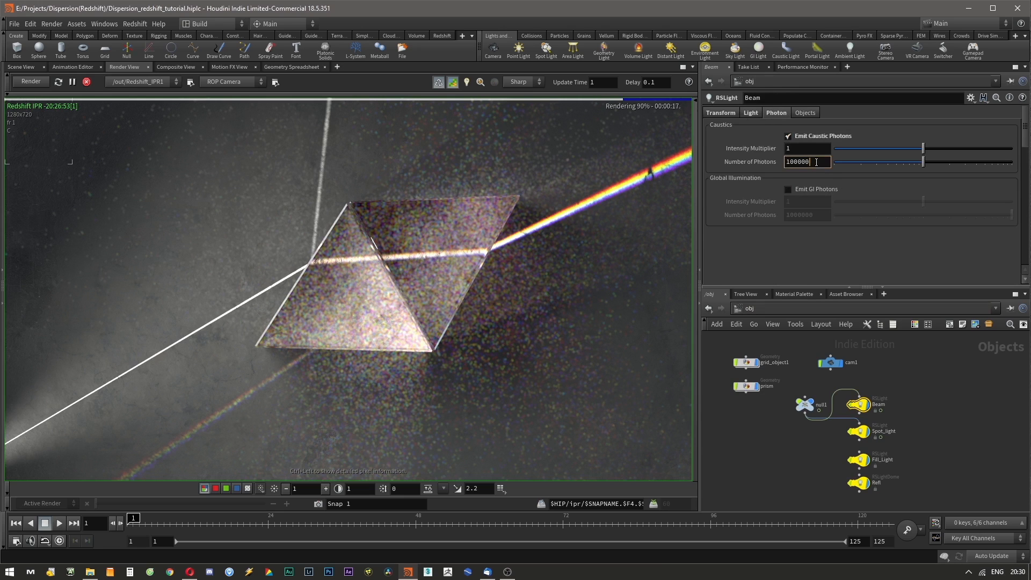
pyautogui.rightClick(819, 168)
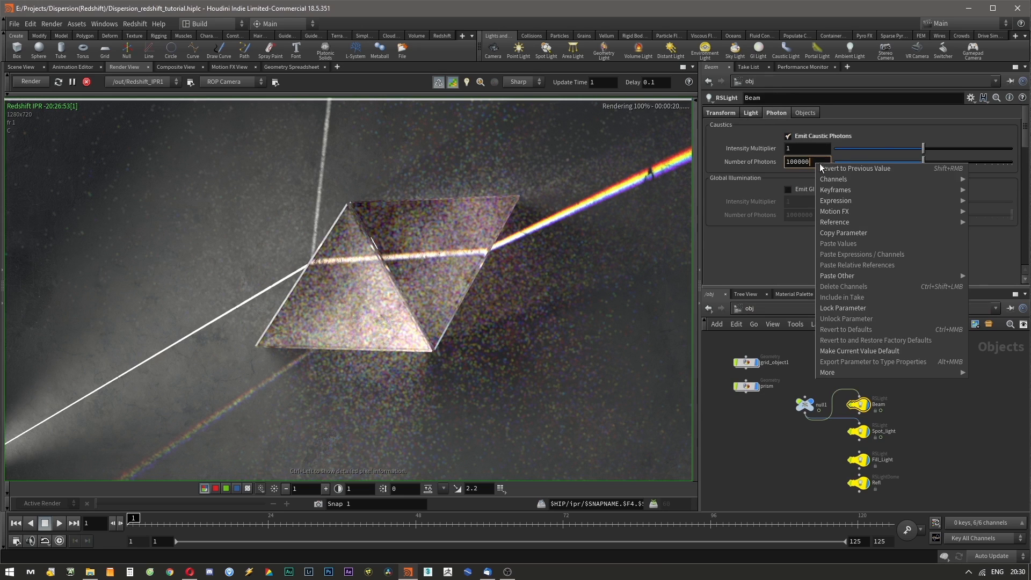
pyautogui.click(841, 232)
# Paste a relative reference of the copied Number of Photons into the Spot_light's caustic photon settings.
pyautogui.click(858, 431)
pyautogui.rightClick(812, 162)
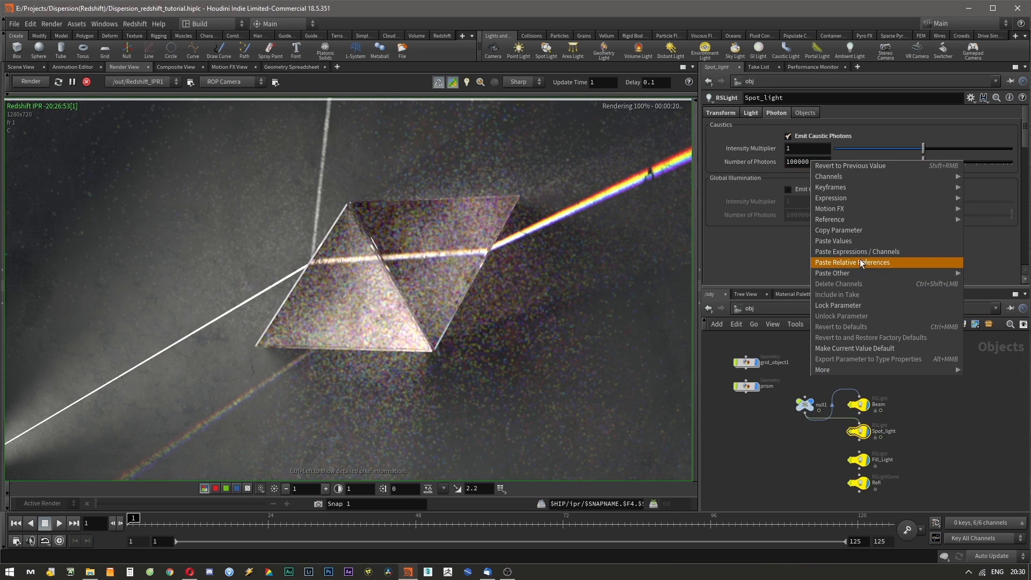
pyautogui.click(833, 262)
pyautogui.click(765, 161)
# Paste a relative reference of the copied Number of Photons into the Fill_Light's caustic photon settings.
pyautogui.click(858, 459)
pyautogui.rightClick(812, 163)
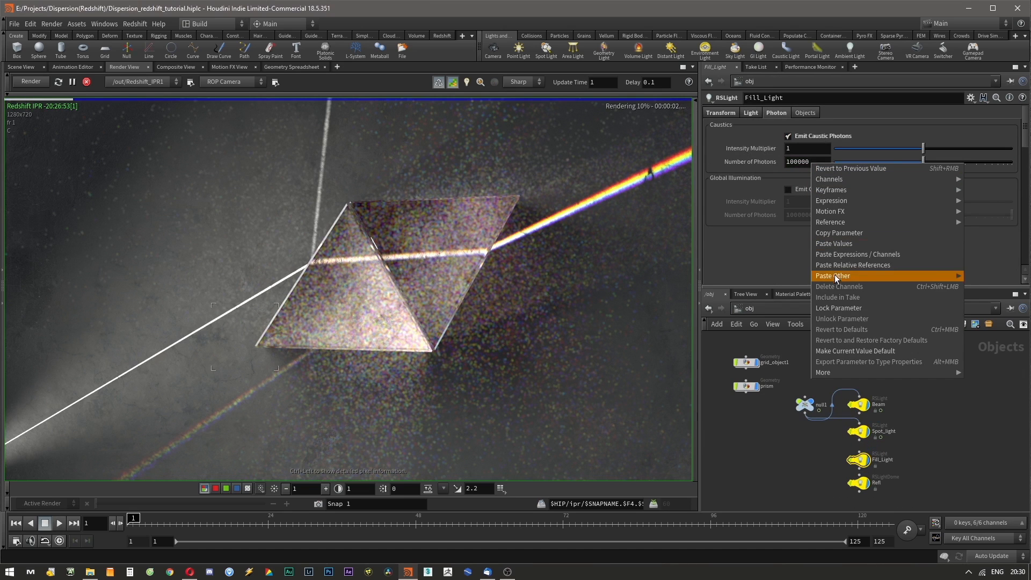
pyautogui.click(842, 263)
pyautogui.click(768, 160)
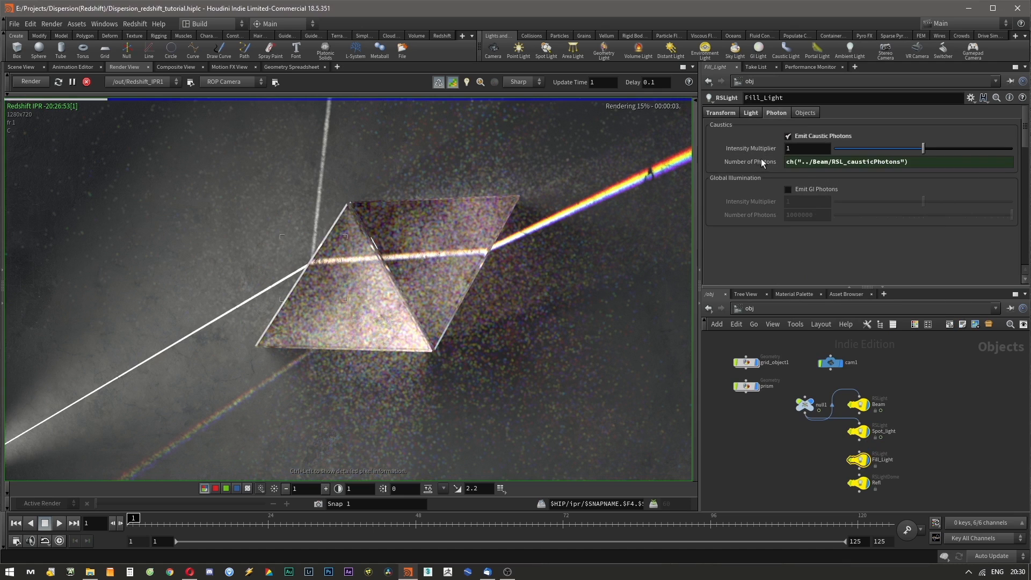
# Set the Beam light's caustic Number of Photons to 500000.
pyautogui.click(857, 404)
pyautogui.click(811, 162)
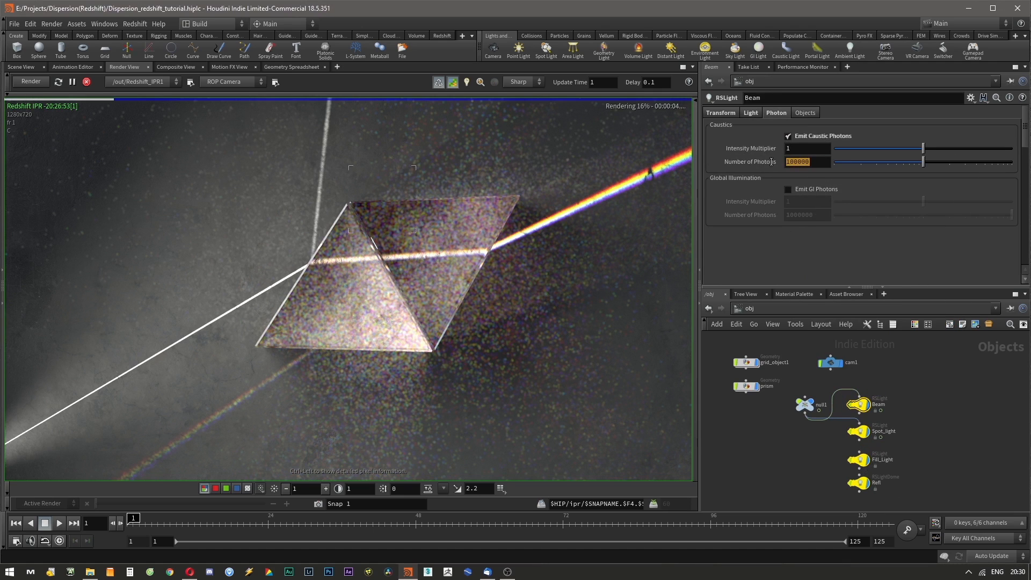
pyautogui.write('500000')
pyautogui.press('Return')
pyautogui.click(792, 163)
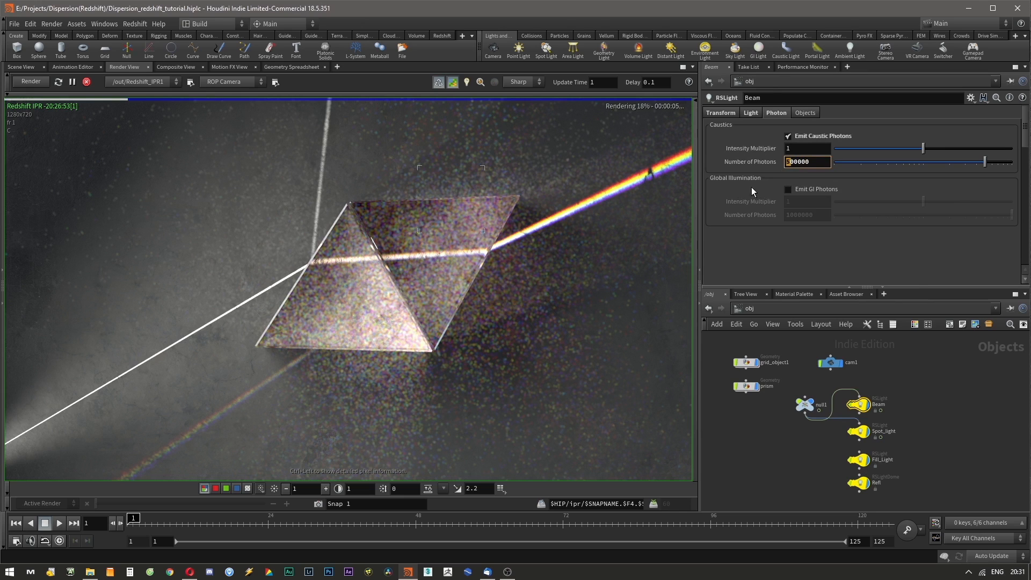
pyautogui.press('Return')
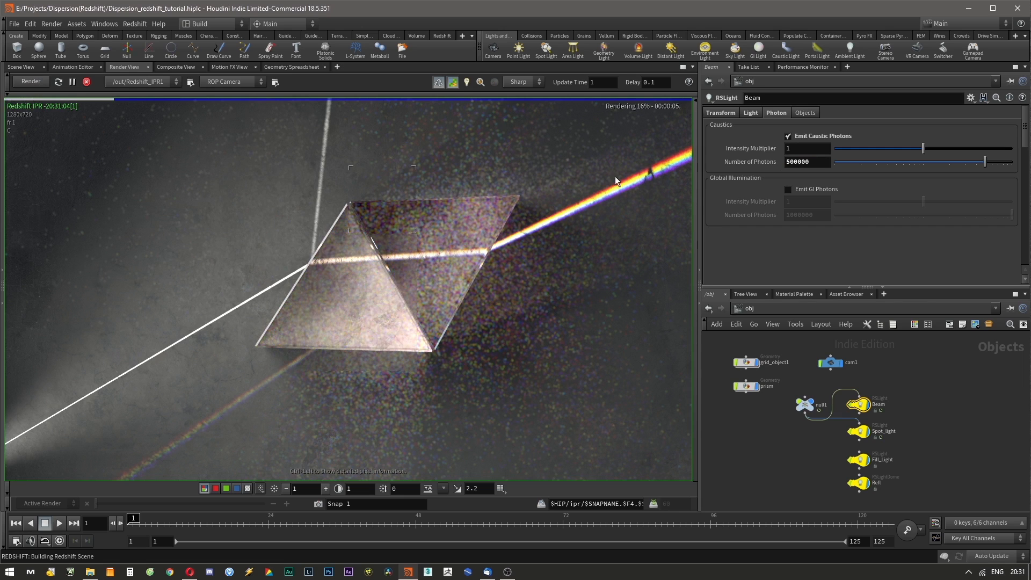
# Set the Beam light's Number of Photons to 1000000 and restart the IPR render.
pyautogui.doubleClick(790, 163)
pyautogui.write('1000000')
pyautogui.press('Return')
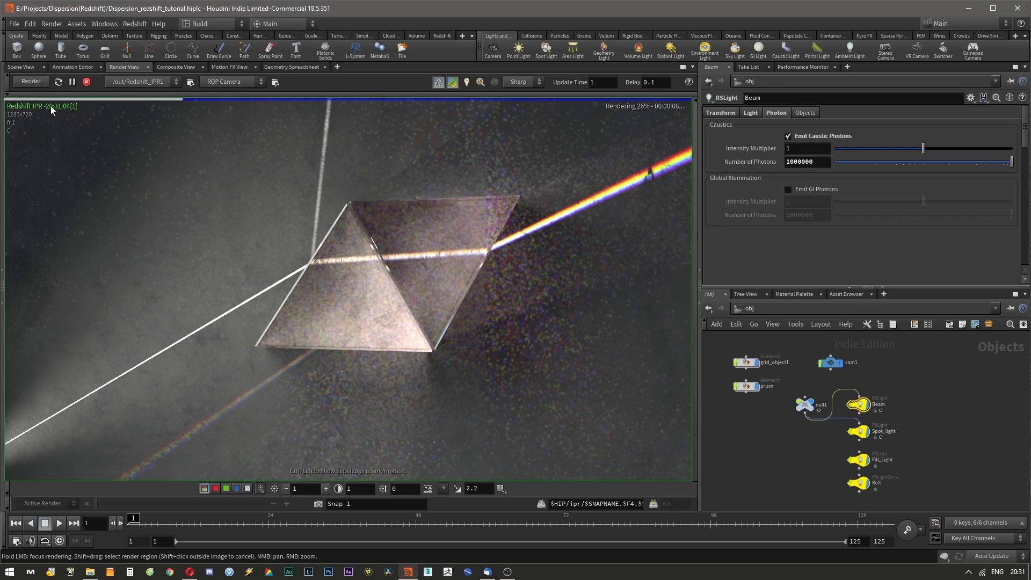
pyautogui.click(31, 82)
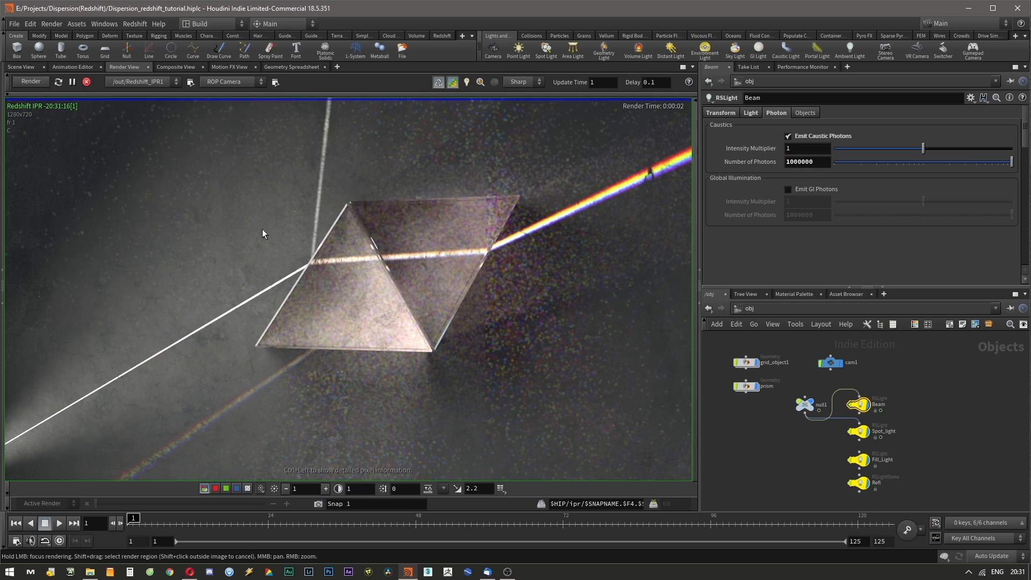
pyautogui.click(384, 309)
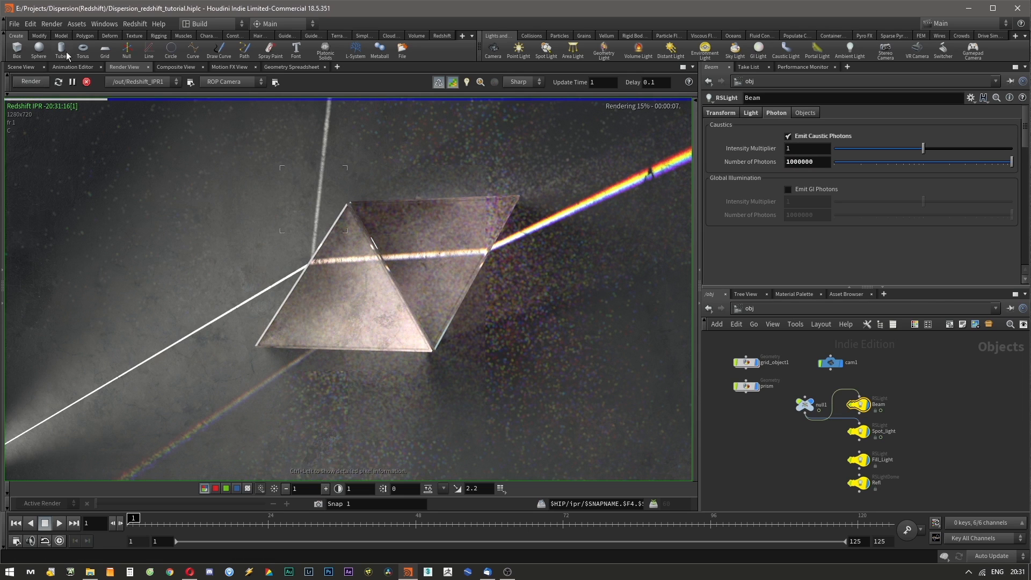
# Set the Beam light's Number of Photons to 2000000 and restart the IPR render.
pyautogui.click(87, 81)
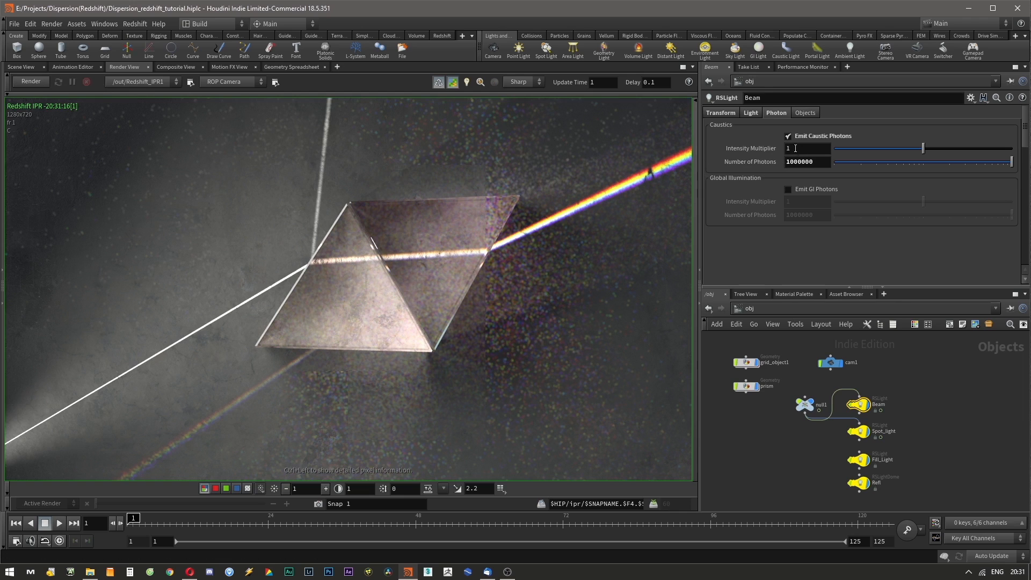
pyautogui.write('2')
pyautogui.press('Return')
pyautogui.click(24, 83)
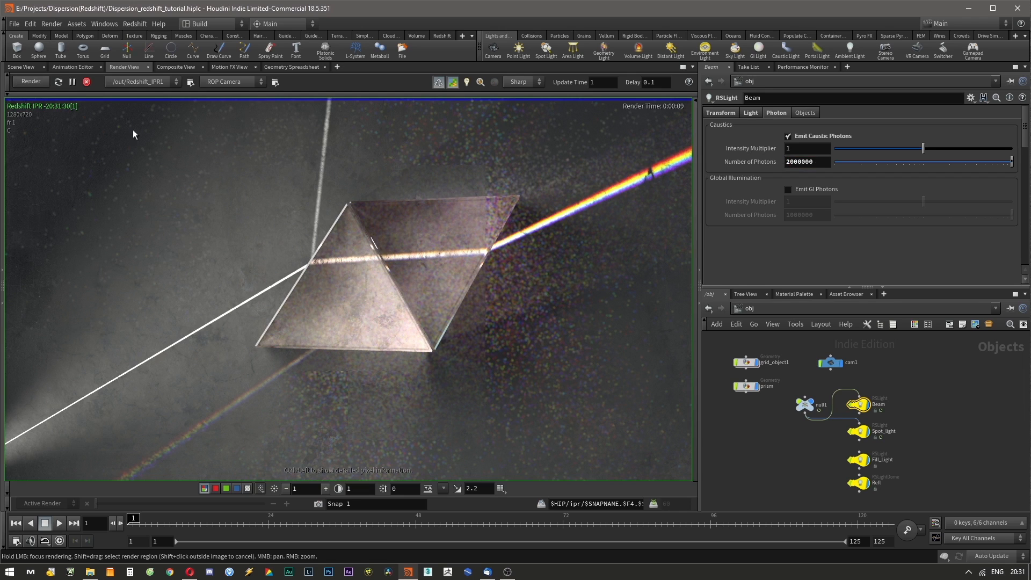
pyautogui.click(391, 266)
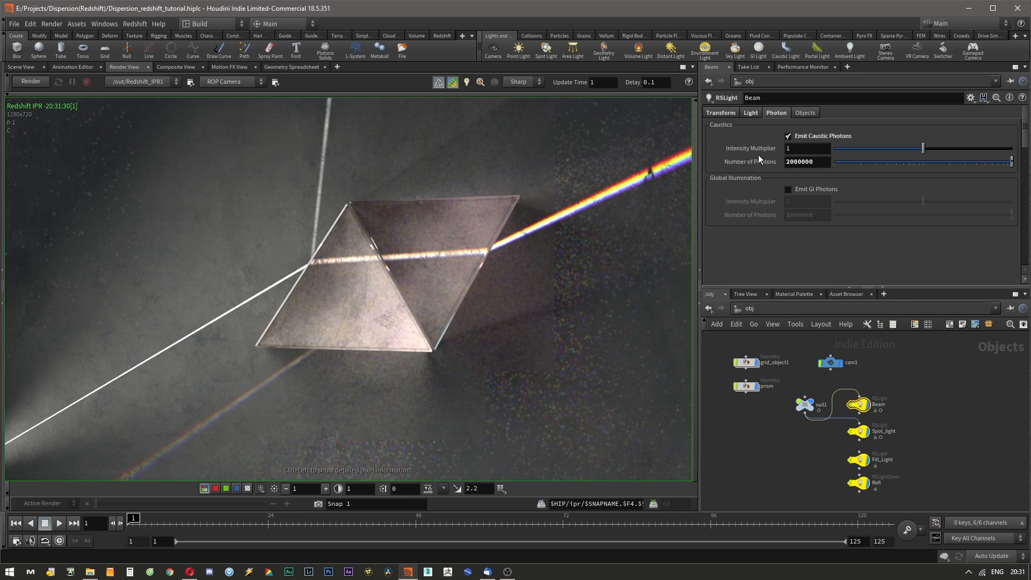
# Try 3000000 photons on the Beam light, re-render, then set it back to 2000000.
pyautogui.click(787, 161)
pyautogui.write('3')
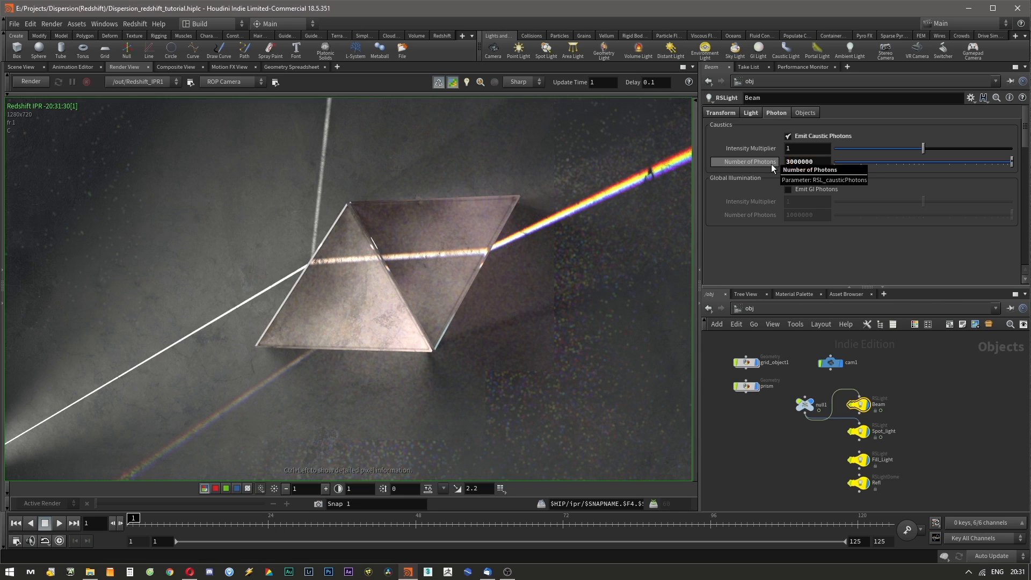
pyautogui.press('Return')
pyautogui.click(31, 81)
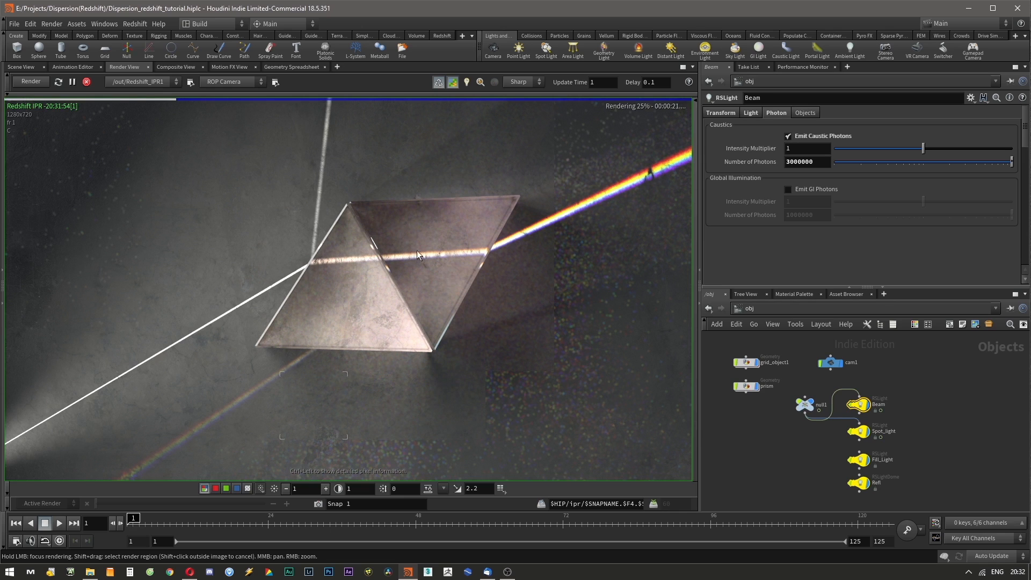
pyautogui.click(785, 161)
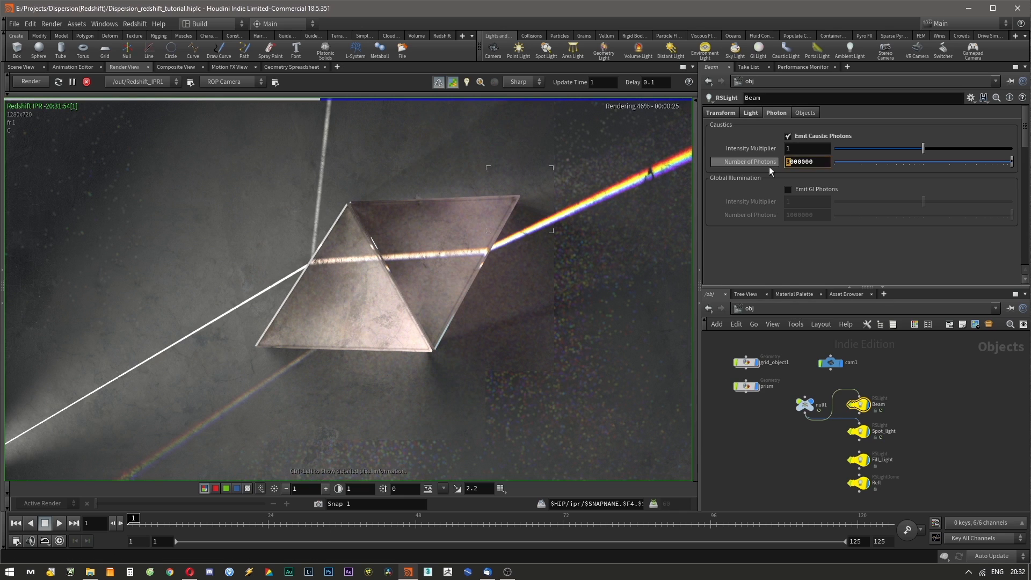
pyautogui.write('2')
pyautogui.press('Return')
# Set the Caustics Search Radius to 0.02 in Redshift_ROP1 and restart the IPR render.
pyautogui.click(781, 308)
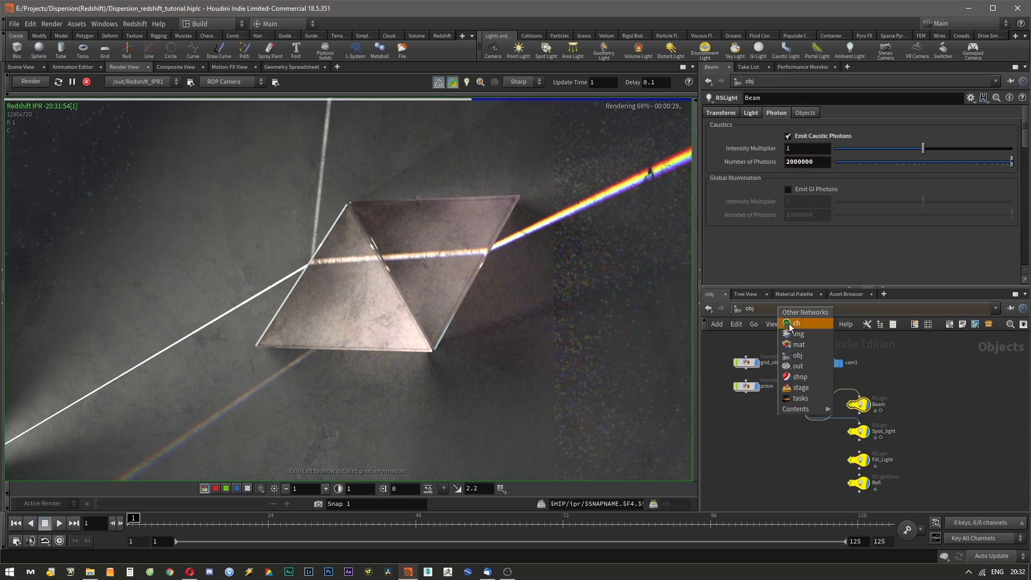
pyautogui.click(805, 368)
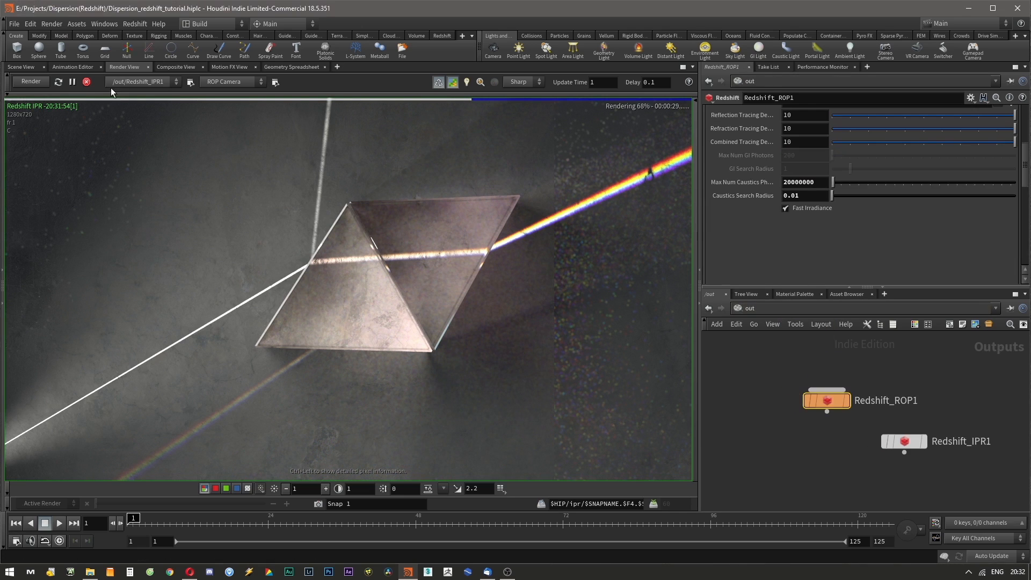
pyautogui.click(86, 82)
pyautogui.click(795, 196)
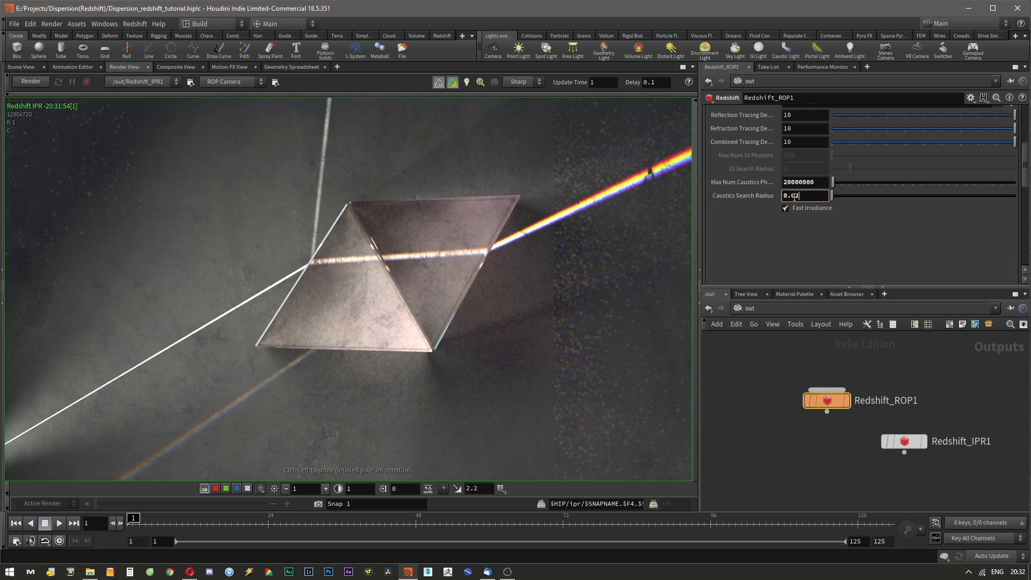
pyautogui.press('Return')
pyautogui.click(34, 82)
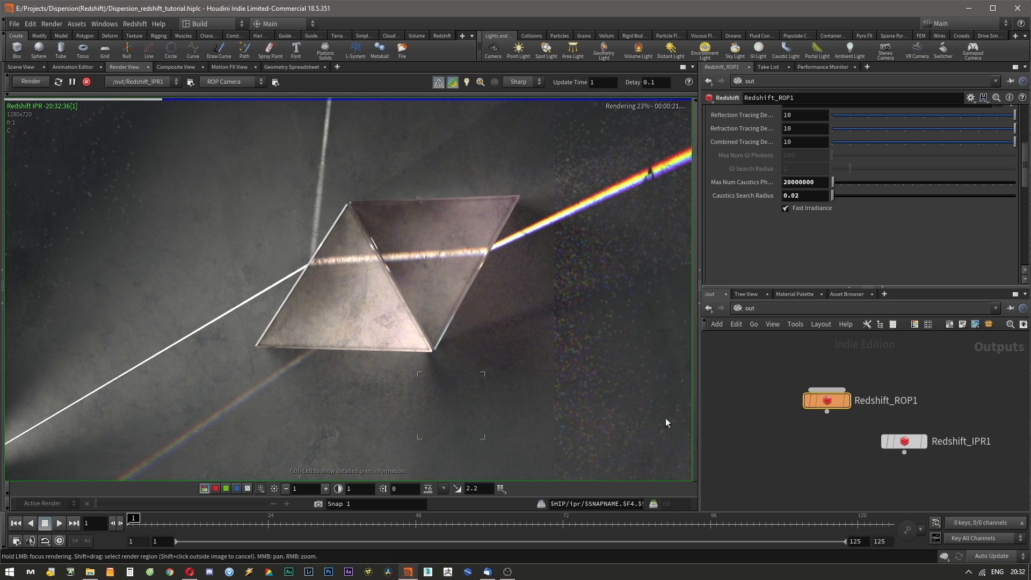
# Set the render view's display gamma to 1 and toggle the gamma correction to compare.
pyautogui.click(791, 311)
pyautogui.click(572, 445)
pyautogui.click(479, 489)
pyautogui.write('1')
pyautogui.press('Return')
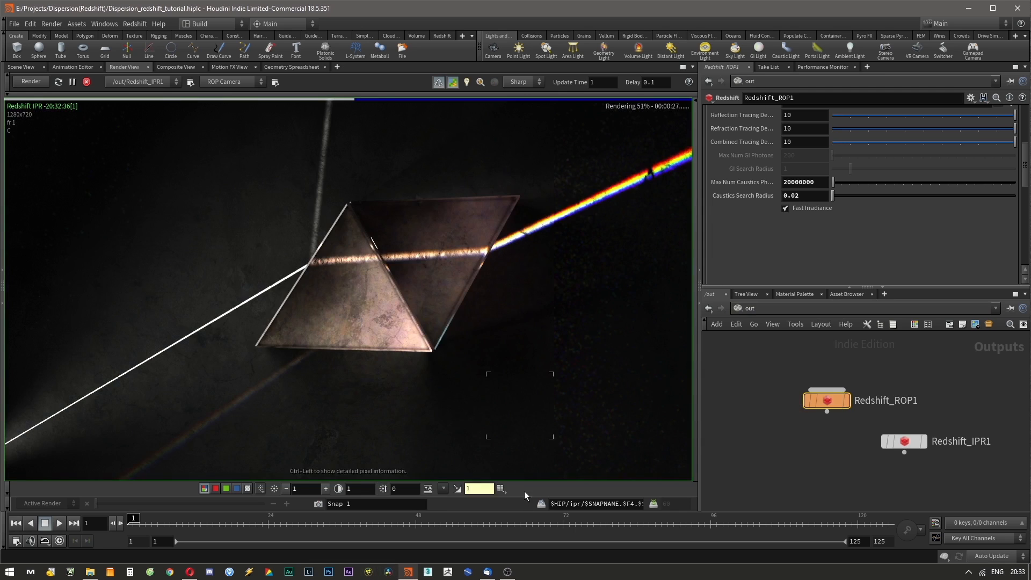
pyautogui.click(501, 488)
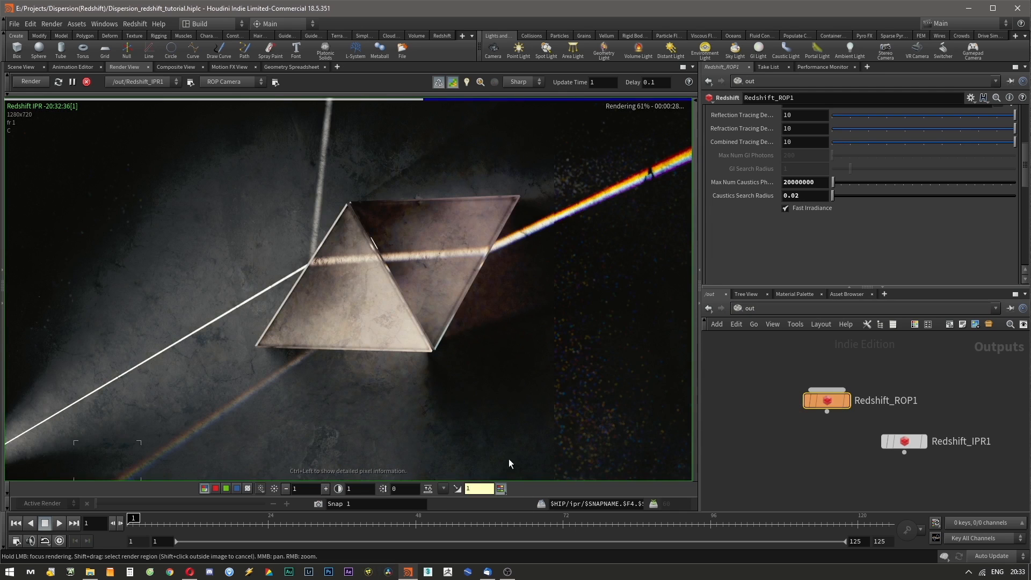
pyautogui.click(481, 488)
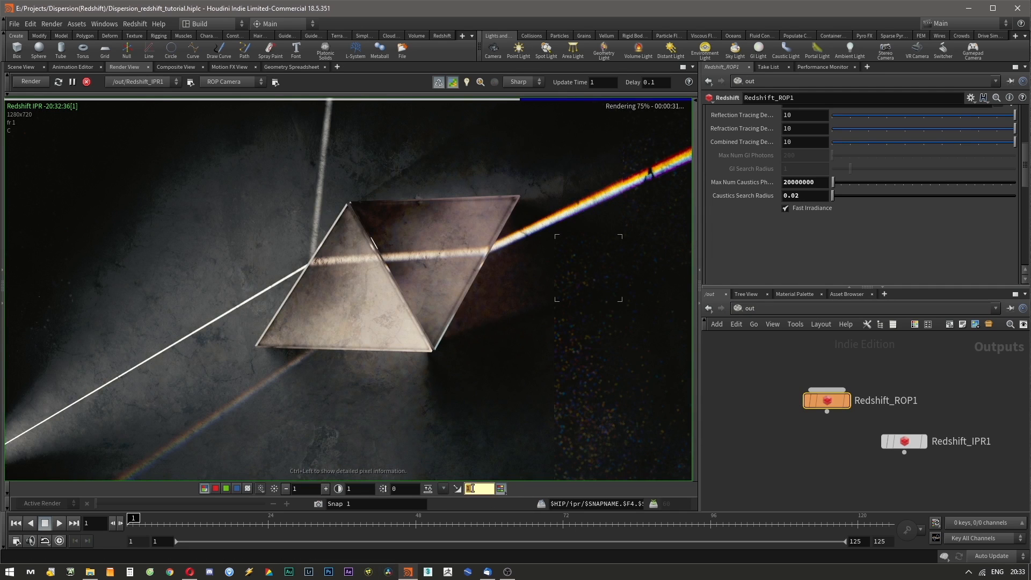
pyautogui.click(503, 488)
pyautogui.click(502, 488)
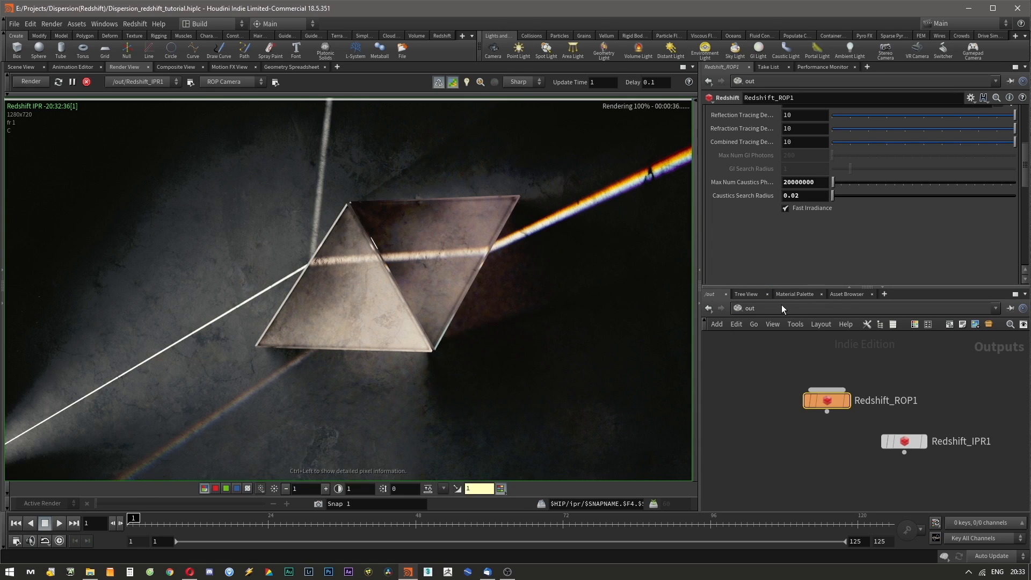
# Set RS_Material1's refraction Dispersion to 2 and restart the IPR render.
pyautogui.click(766, 310)
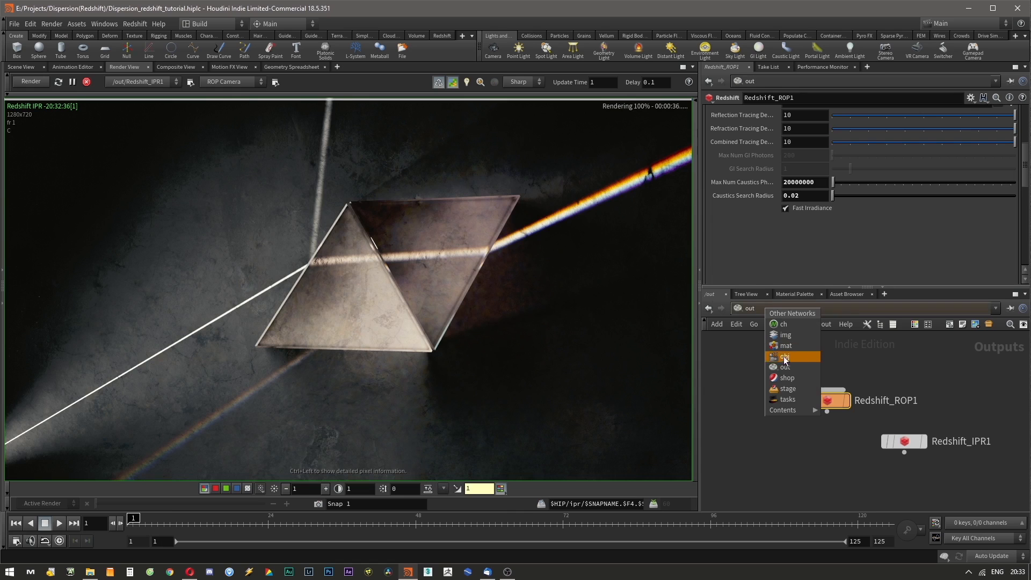
pyautogui.click(789, 378)
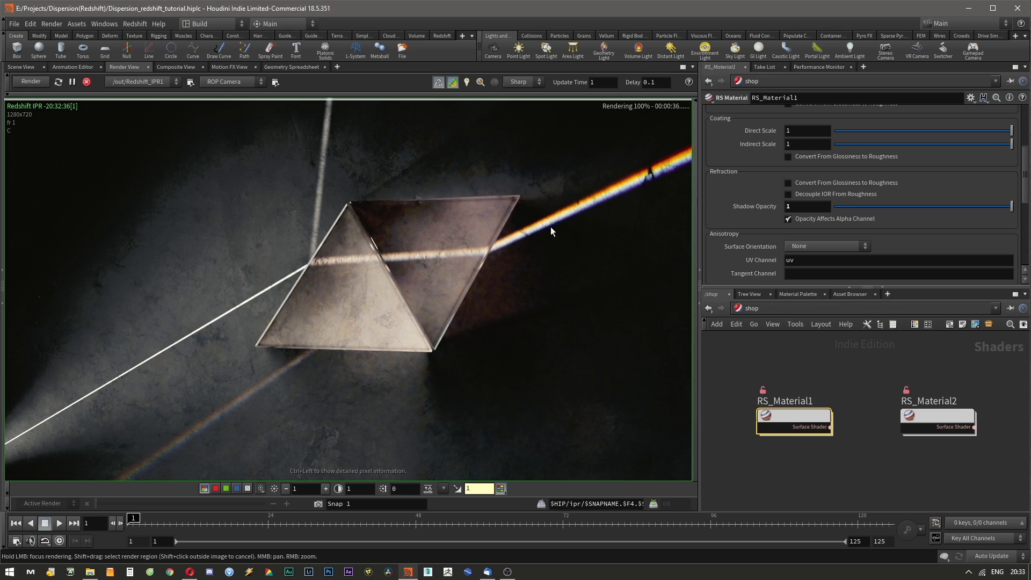
pyautogui.scroll(-3, 736, 250)
pyautogui.scroll(6, 737, 247)
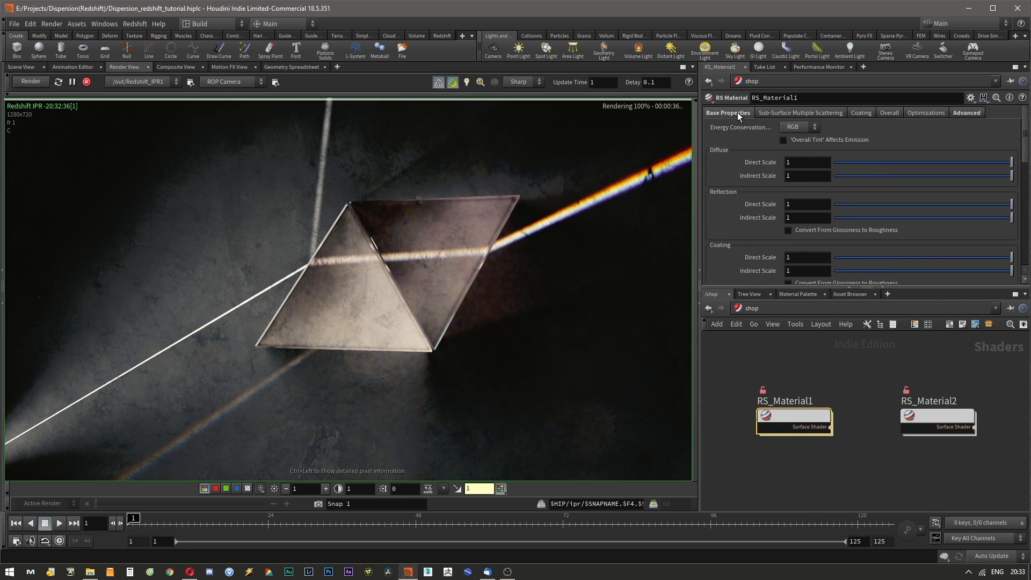
pyautogui.scroll(-8, 752, 218)
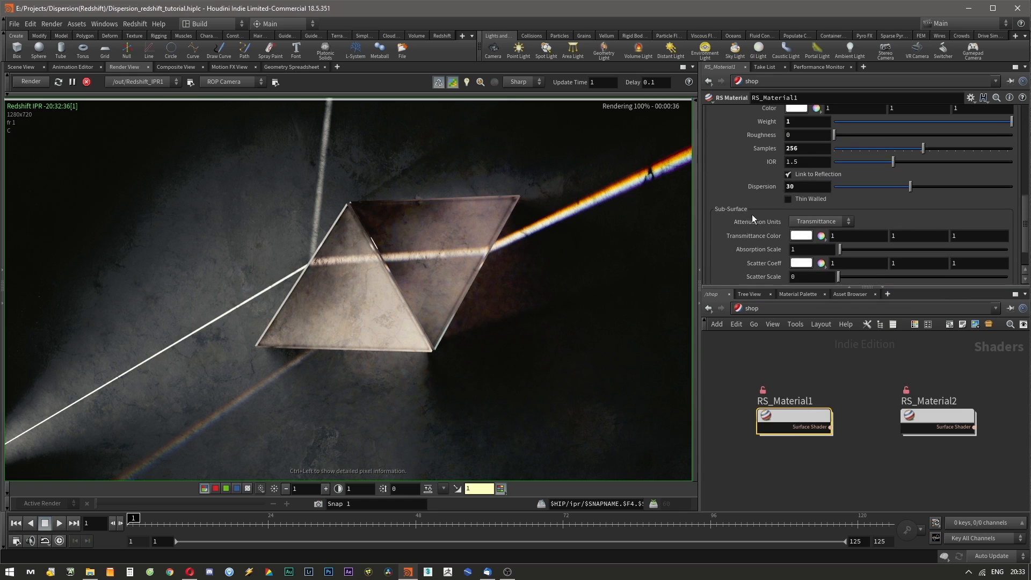
pyautogui.doubleClick(805, 186)
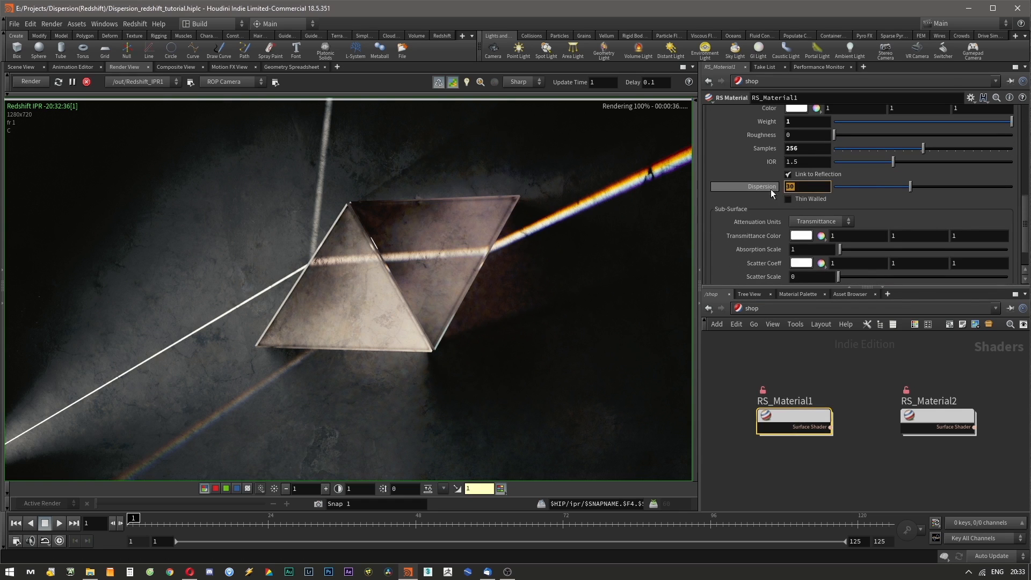
pyautogui.scroll(2, 768, 185)
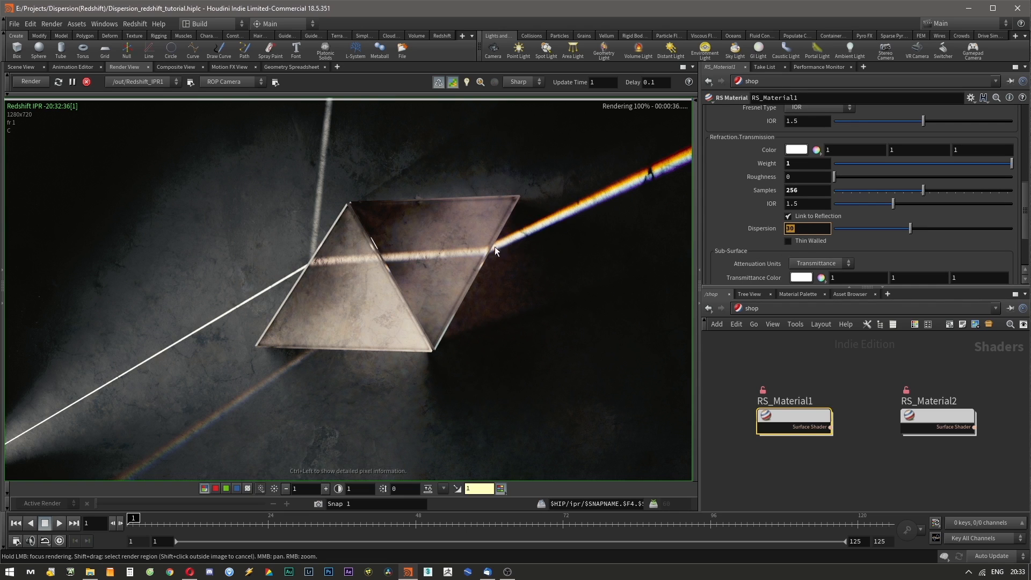
pyautogui.write('2')
pyautogui.press('Return')
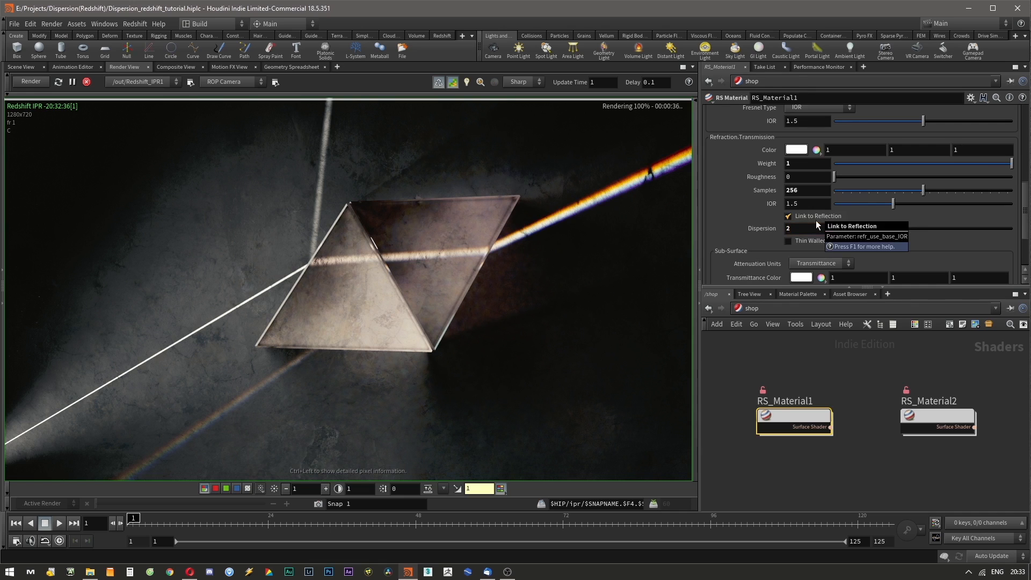
pyautogui.click(86, 83)
pyautogui.click(30, 81)
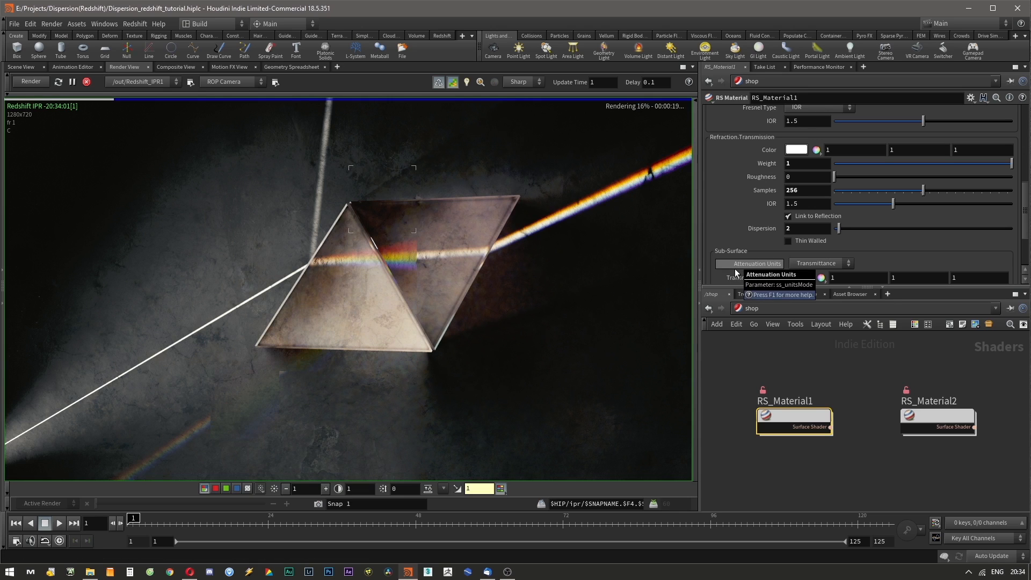
# Set RS_Material1's refraction Dispersion to 5.
pyautogui.doubleClick(801, 226)
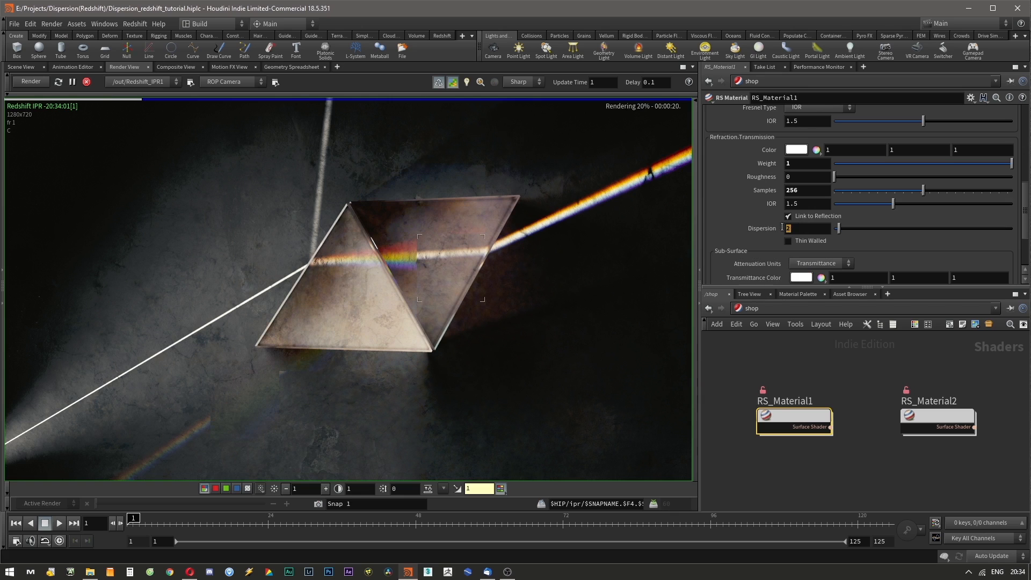
pyautogui.write('5')
pyautogui.press('Return')
# Set the Fill_Light's caustic photon Intensity Multiplier to 0.5.
pyautogui.click(775, 308)
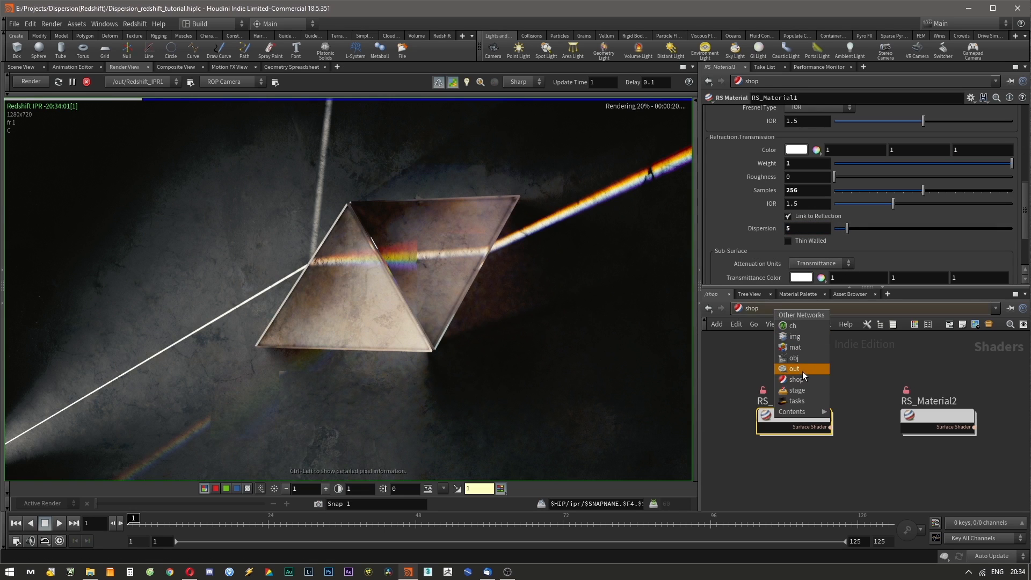
pyautogui.click(794, 358)
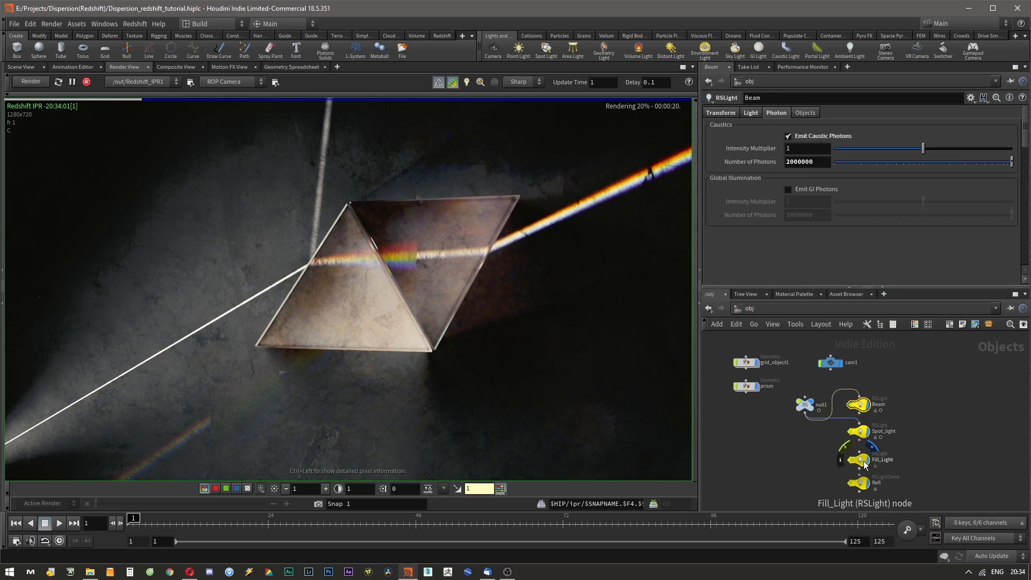
pyautogui.click(863, 461)
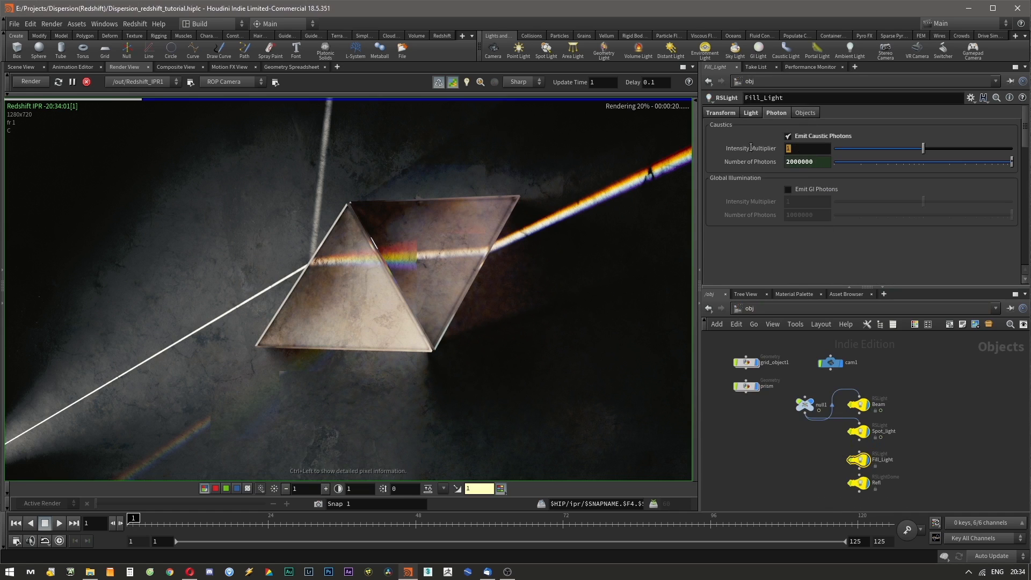
pyautogui.write('.5')
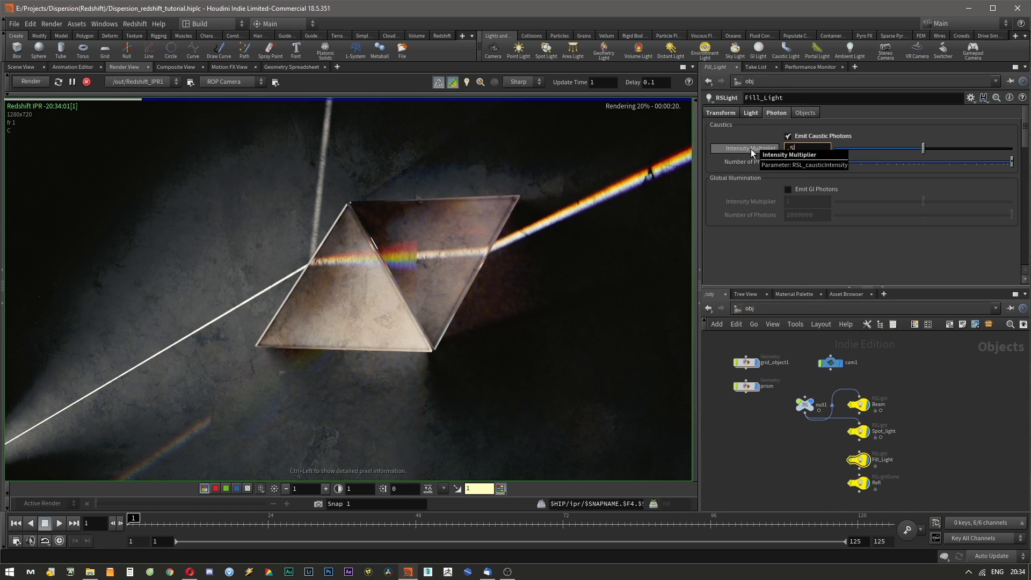
pyautogui.press('Tab')
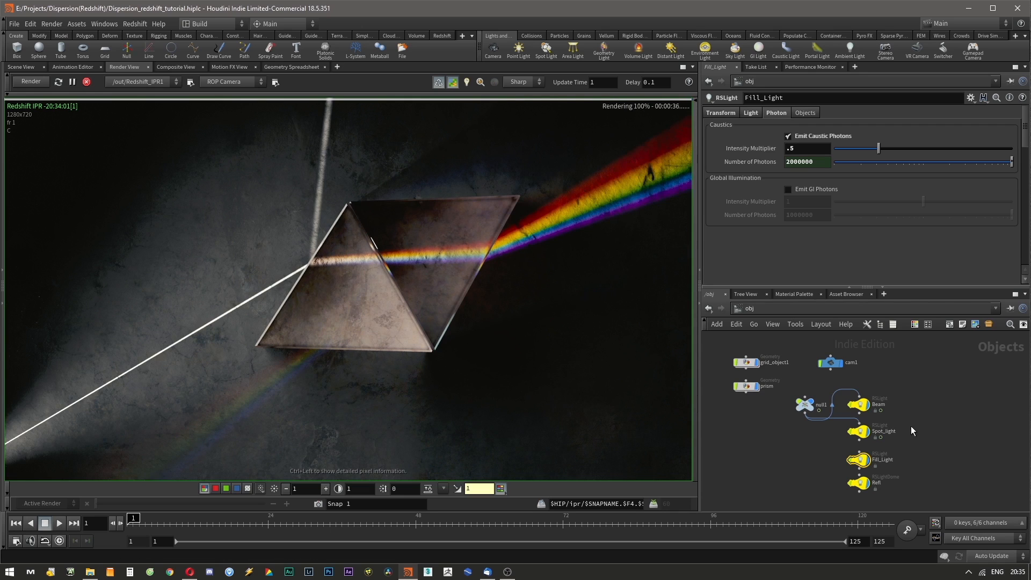
# Set both the primary and secondary GI engines of Redshift_ROP1 to Brute Force.
pyautogui.click(774, 295)
pyautogui.click(714, 294)
pyautogui.click(771, 308)
pyautogui.click(805, 365)
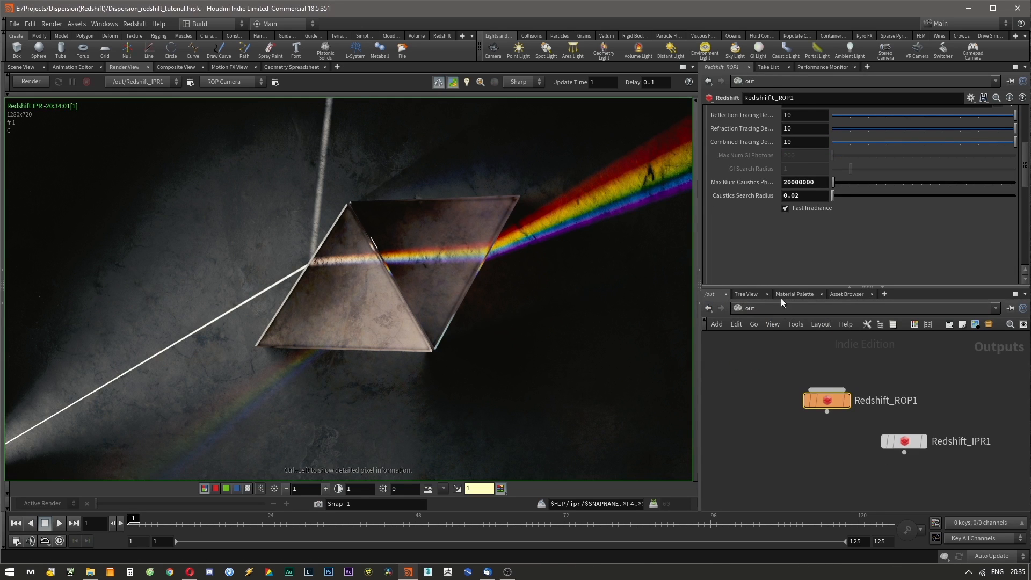
pyautogui.scroll(4, 757, 271)
pyautogui.scroll(1, 757, 271)
pyautogui.click(829, 206)
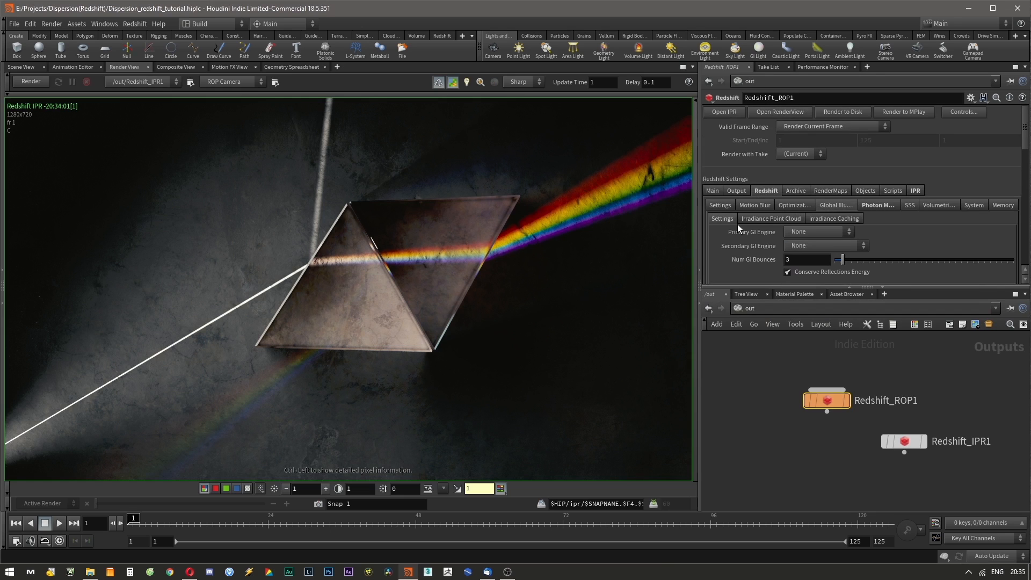
pyautogui.click(803, 233)
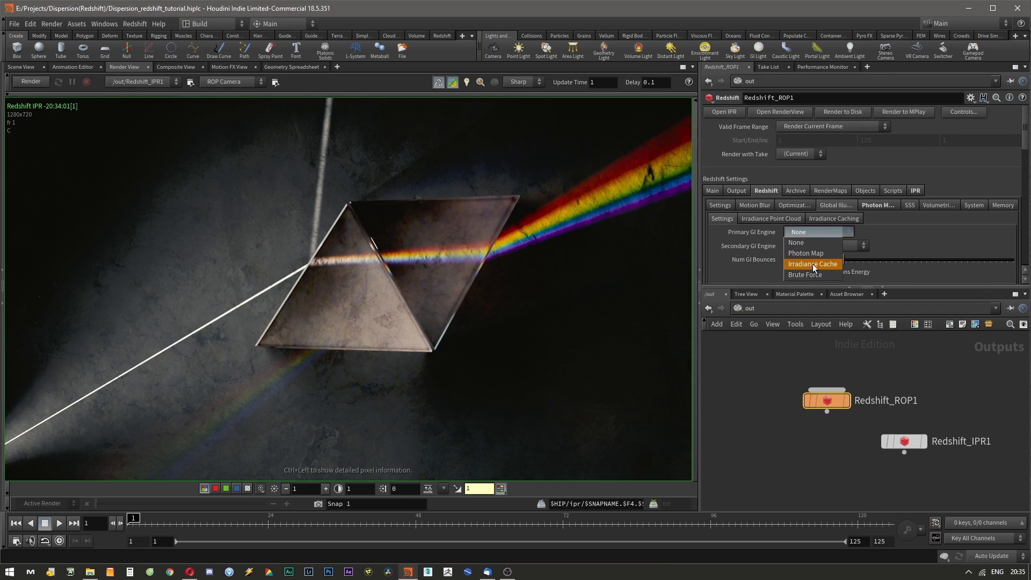
pyautogui.click(806, 275)
pyautogui.click(810, 245)
pyautogui.click(815, 279)
pyautogui.click(810, 245)
pyautogui.click(806, 288)
# Set Num GI Bounces to 8 and Brute Force GI Rays to 2048.
pyautogui.scroll(-5, 755, 259)
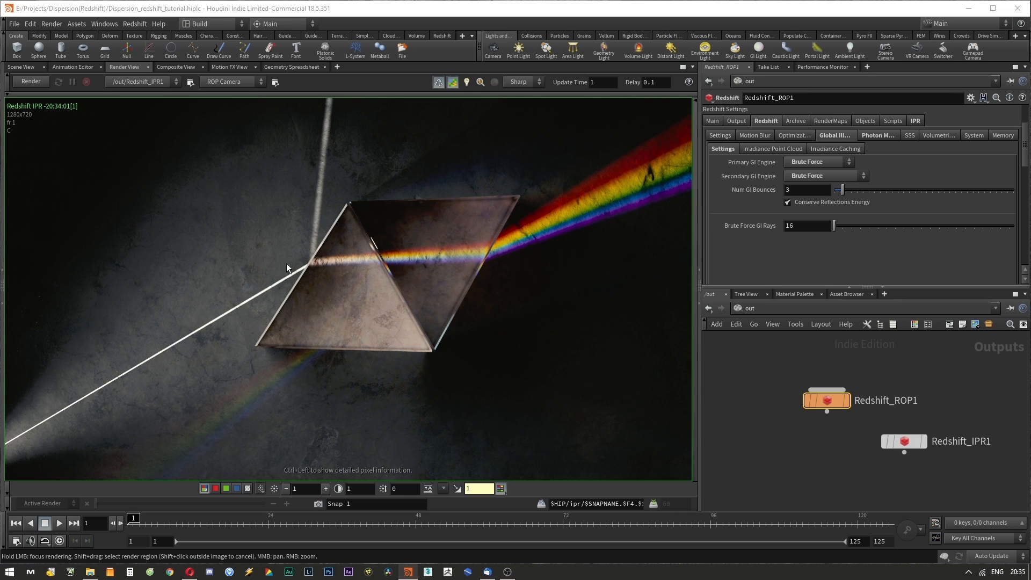
pyautogui.click(794, 189)
pyautogui.write('8')
pyautogui.press('Tab')
pyautogui.write('2048')
pyautogui.press('Return')
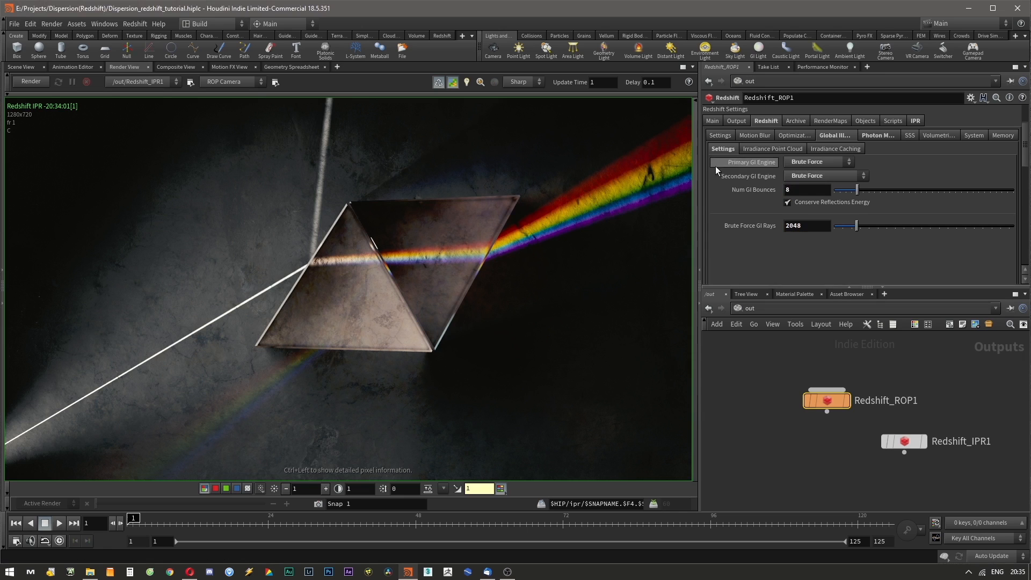
# Set unified sampling Min Samples to 1 and Max Samples to 128, then restart and stop the IPR render.
pyautogui.click(732, 137)
pyautogui.click(807, 211)
pyautogui.write('1')
pyautogui.press('Tab')
pyautogui.write('128')
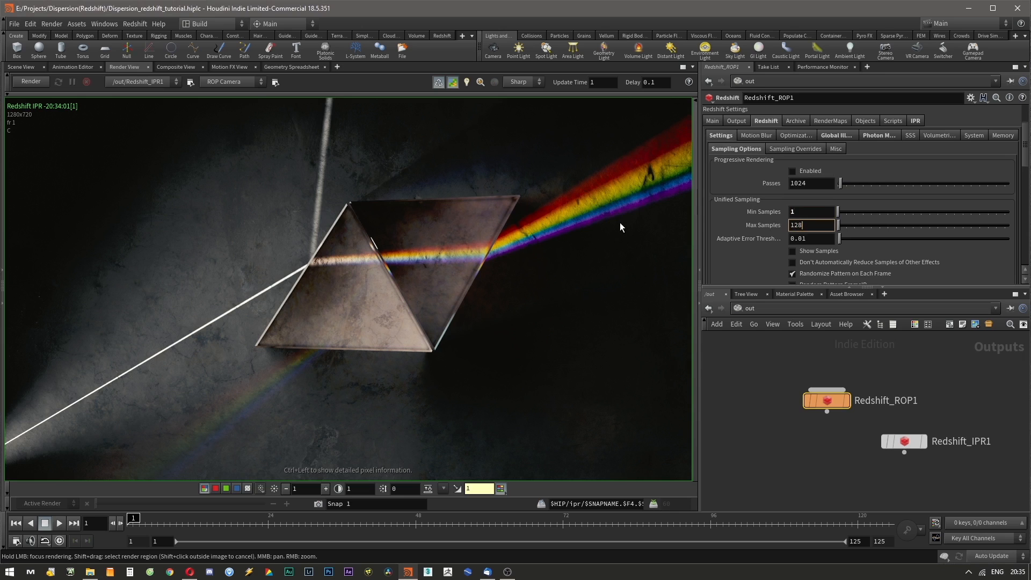
pyautogui.doubleClick(799, 239)
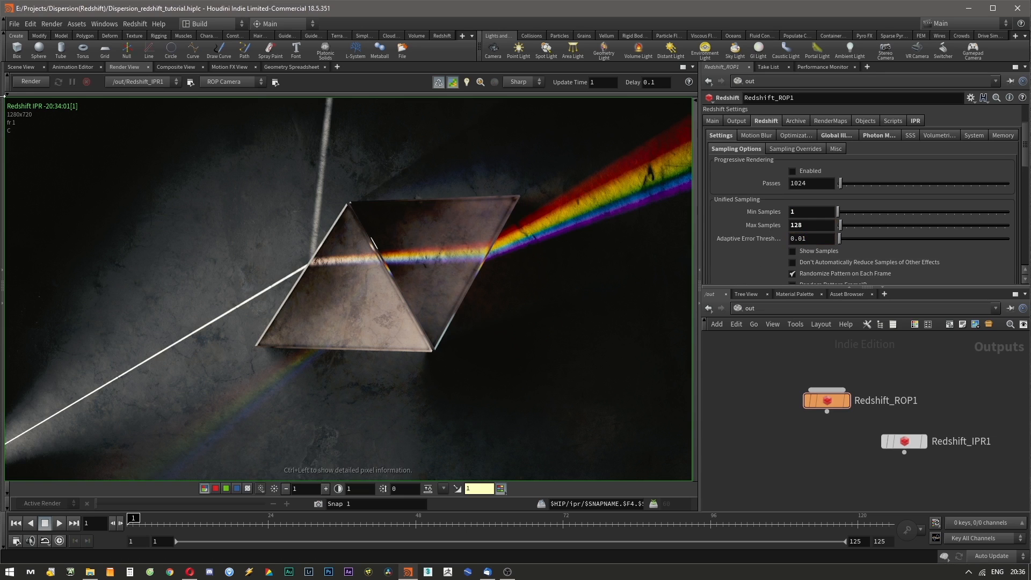
pyautogui.click(28, 82)
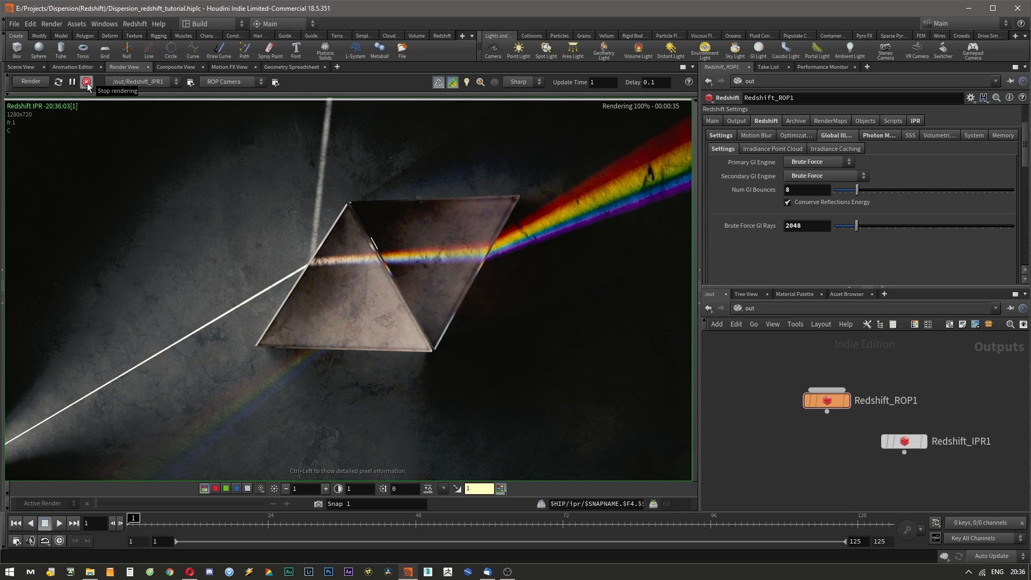
pyautogui.click(86, 82)
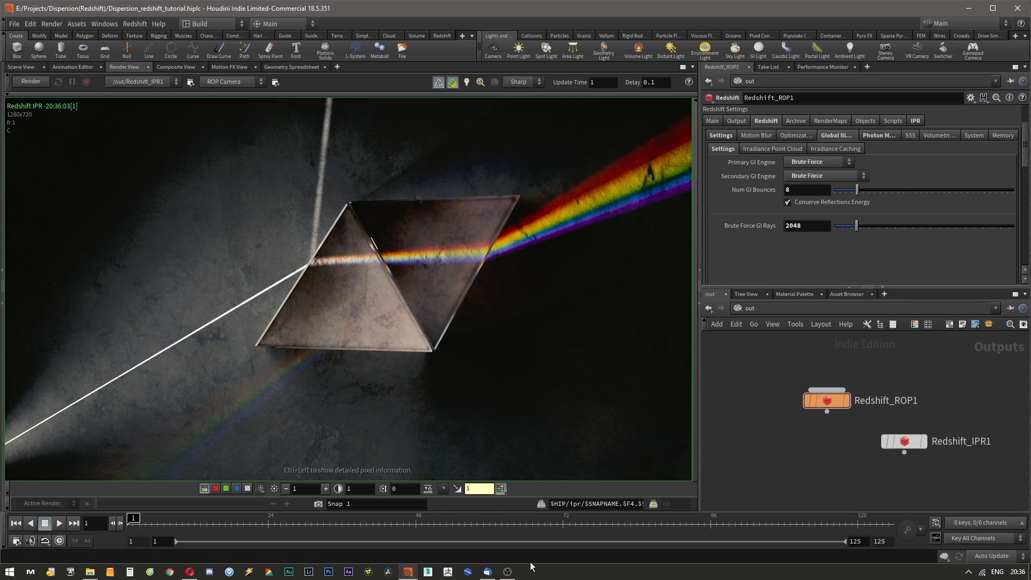